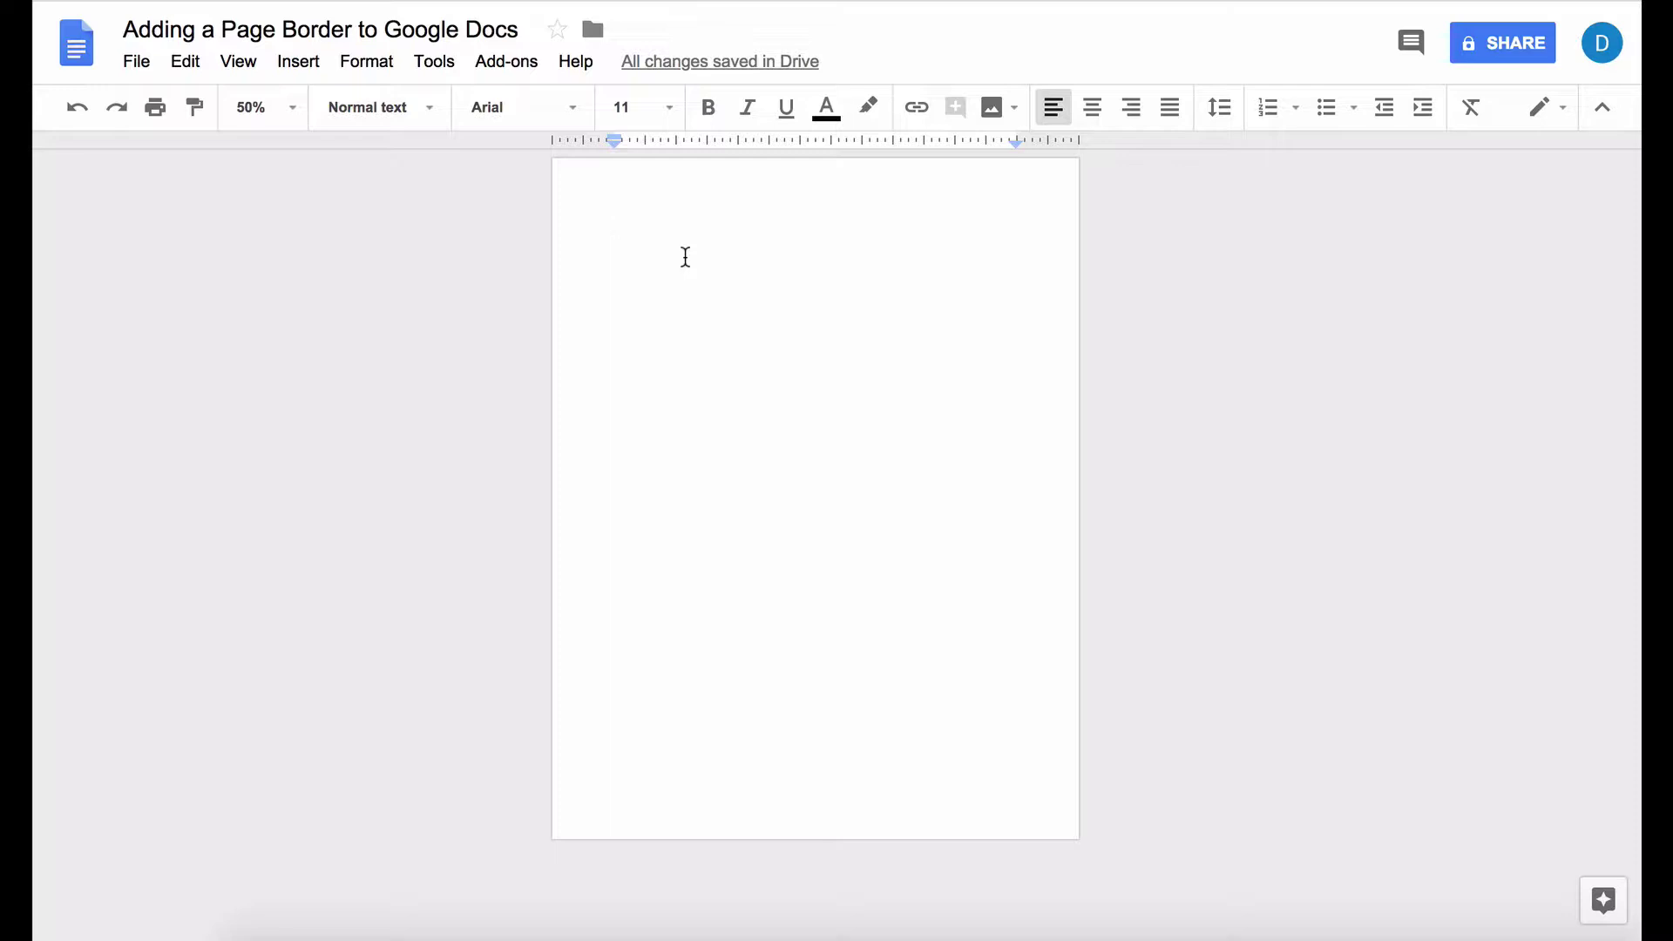
Insert a 1x1 table into the document
click(298, 66)
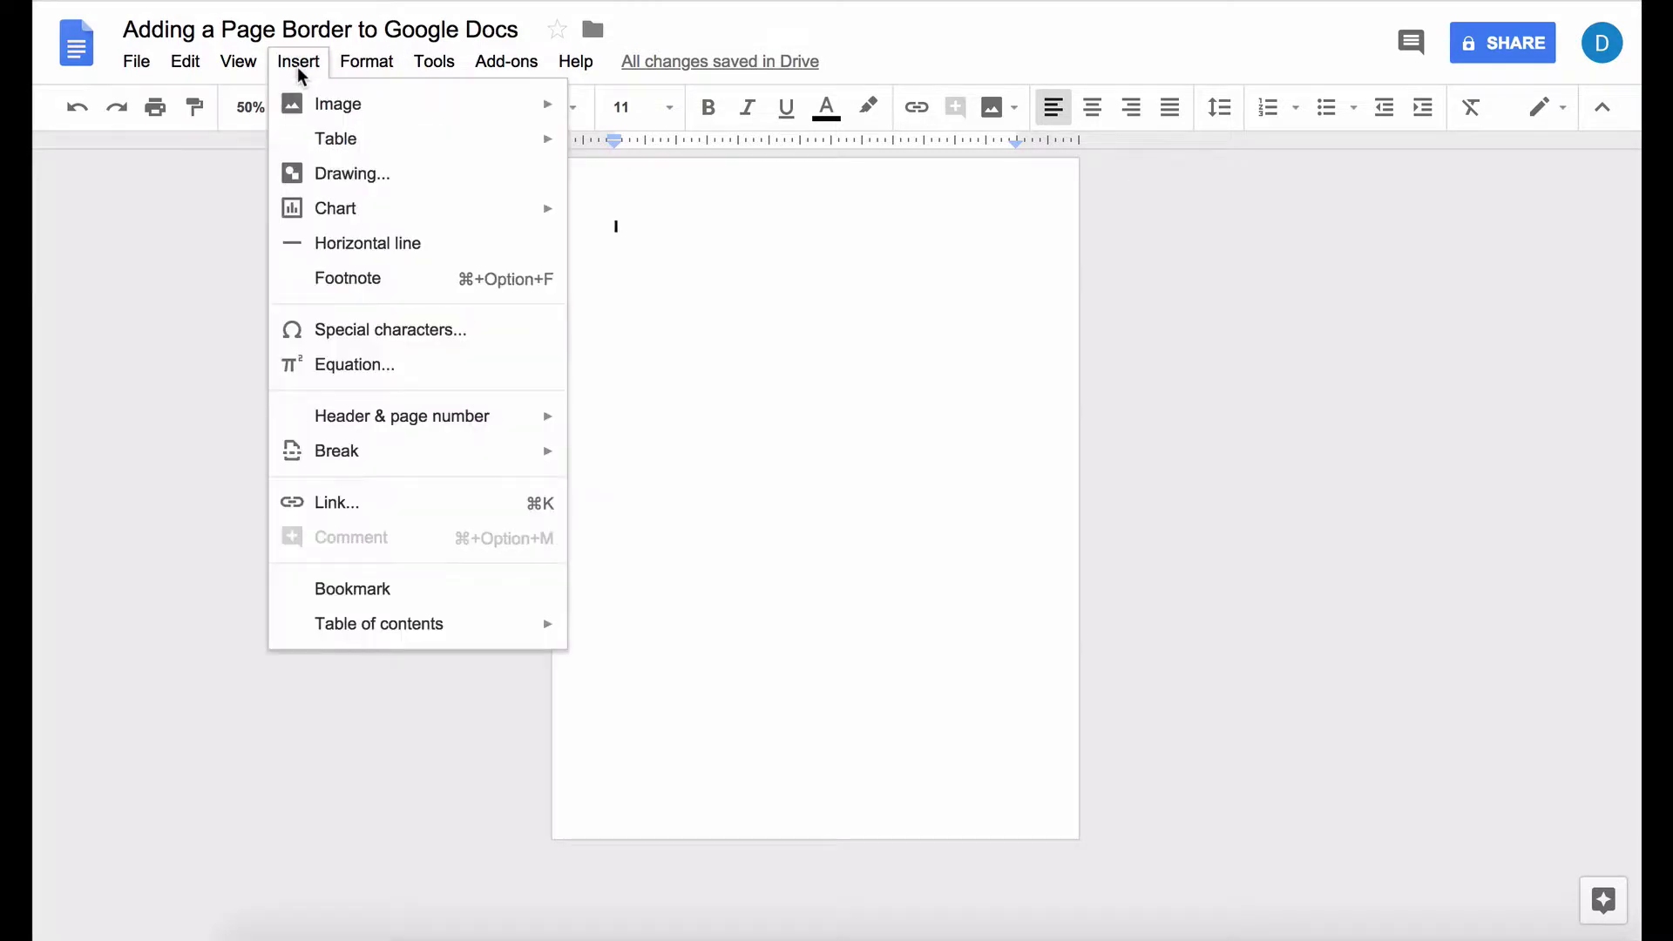
mouse_move(328, 146)
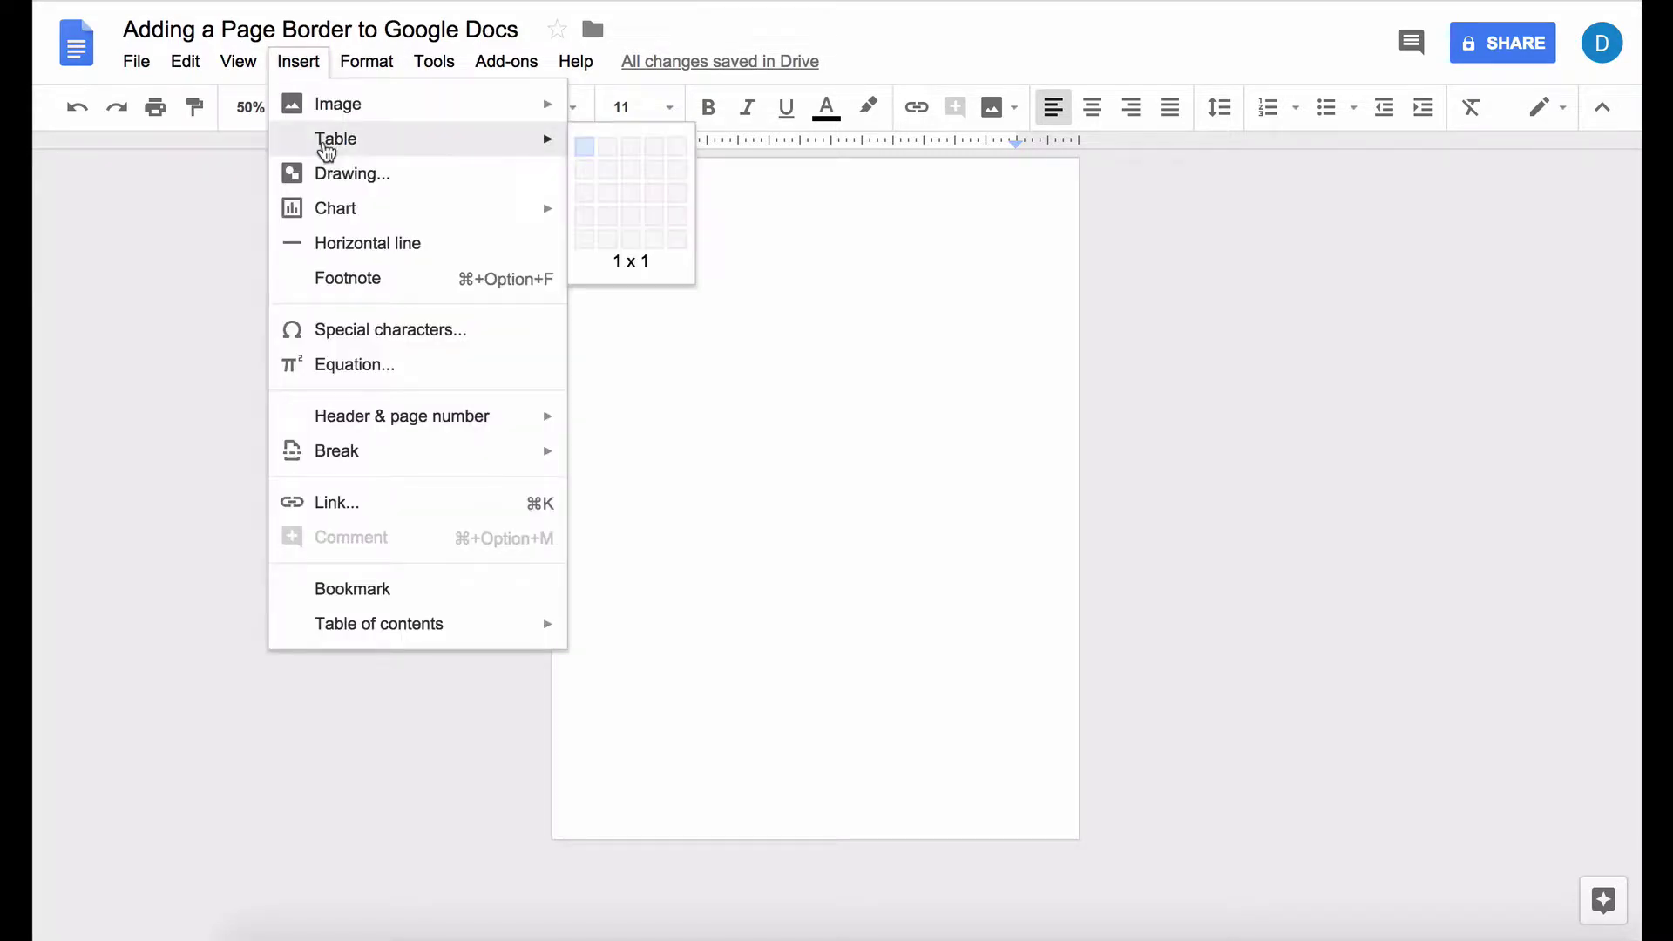
click(584, 157)
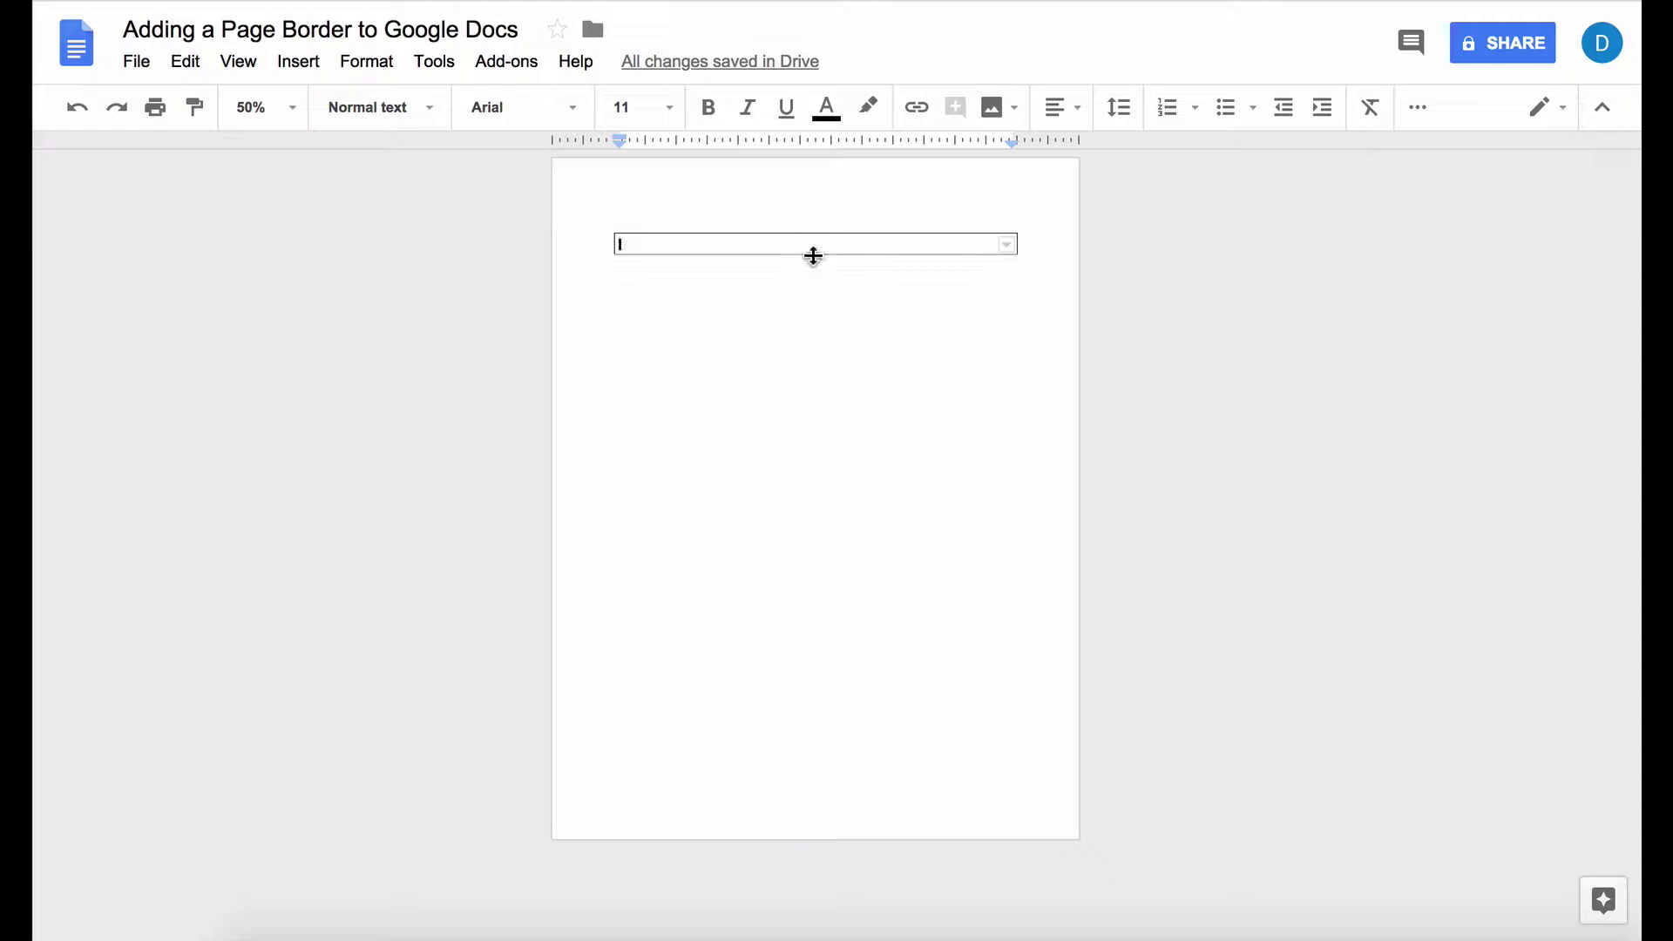
Stretch the table cell down with blank lines so it fills one page
drag(813, 256, 812, 528)
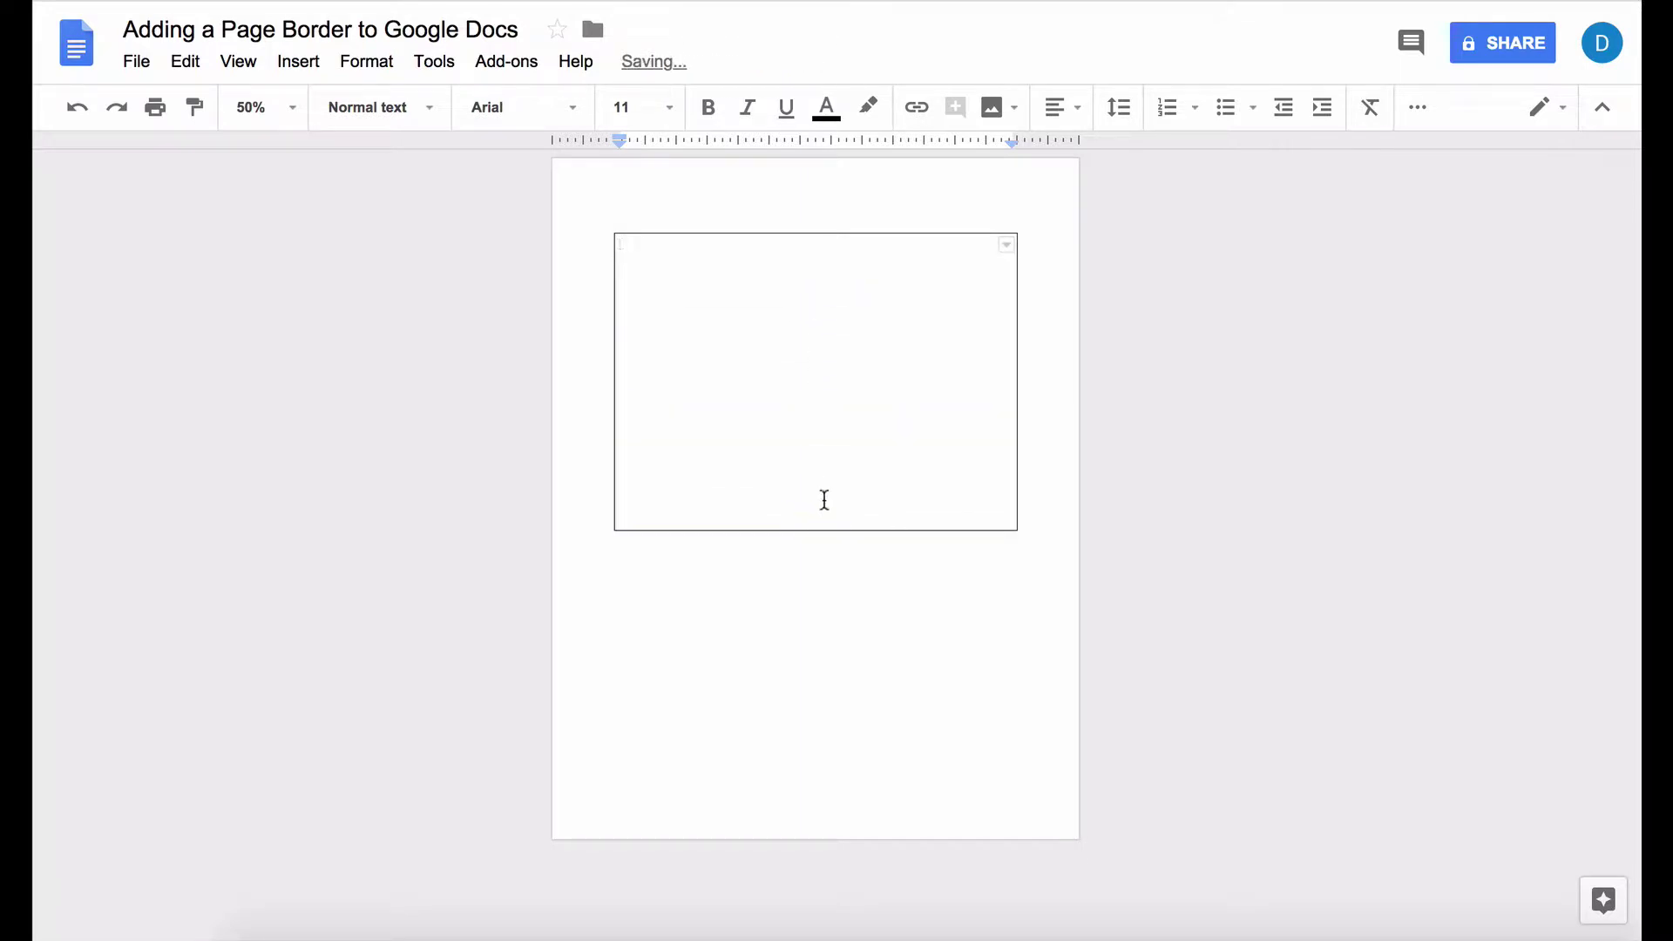
key(Return)
key(Return)
key(Return)
key(Return)
key(Return)
key(Return)
key(Return)
key(Return)
key(Return)
key(Return)
key(Return)
key(Return)
key(Return)
key(Return)
key(Return)
key(Return)
key(Return)
key(Return)
key(Return)
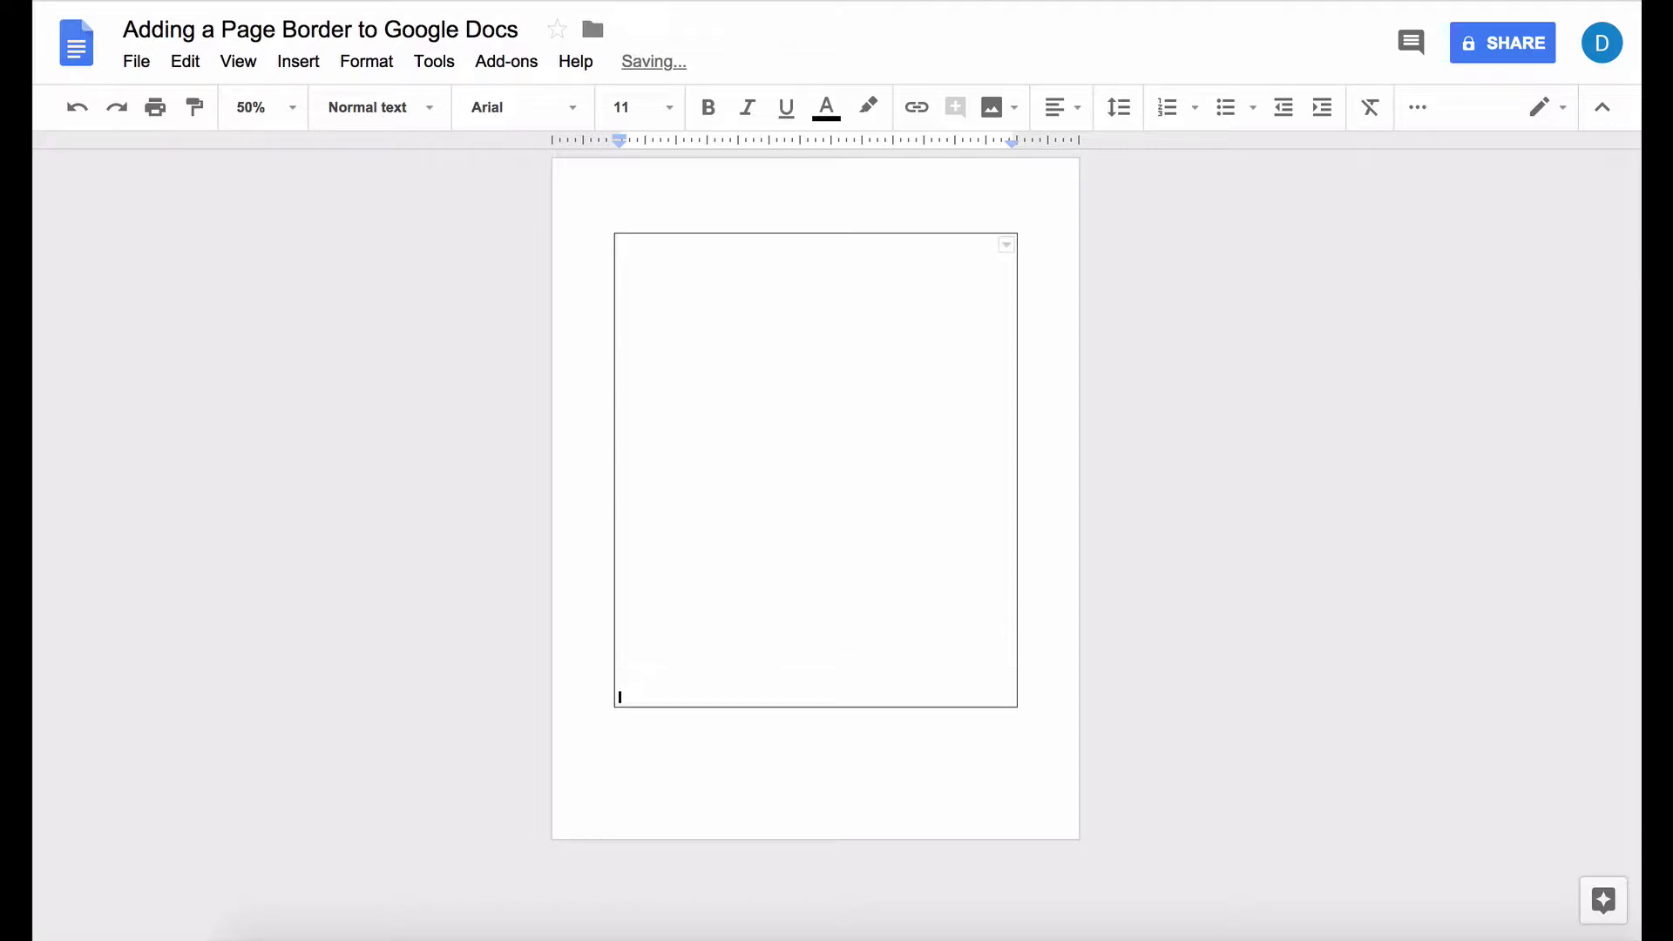
key(Return)
key(Return)
key(Return)
key(Return)
key(BackSpace)
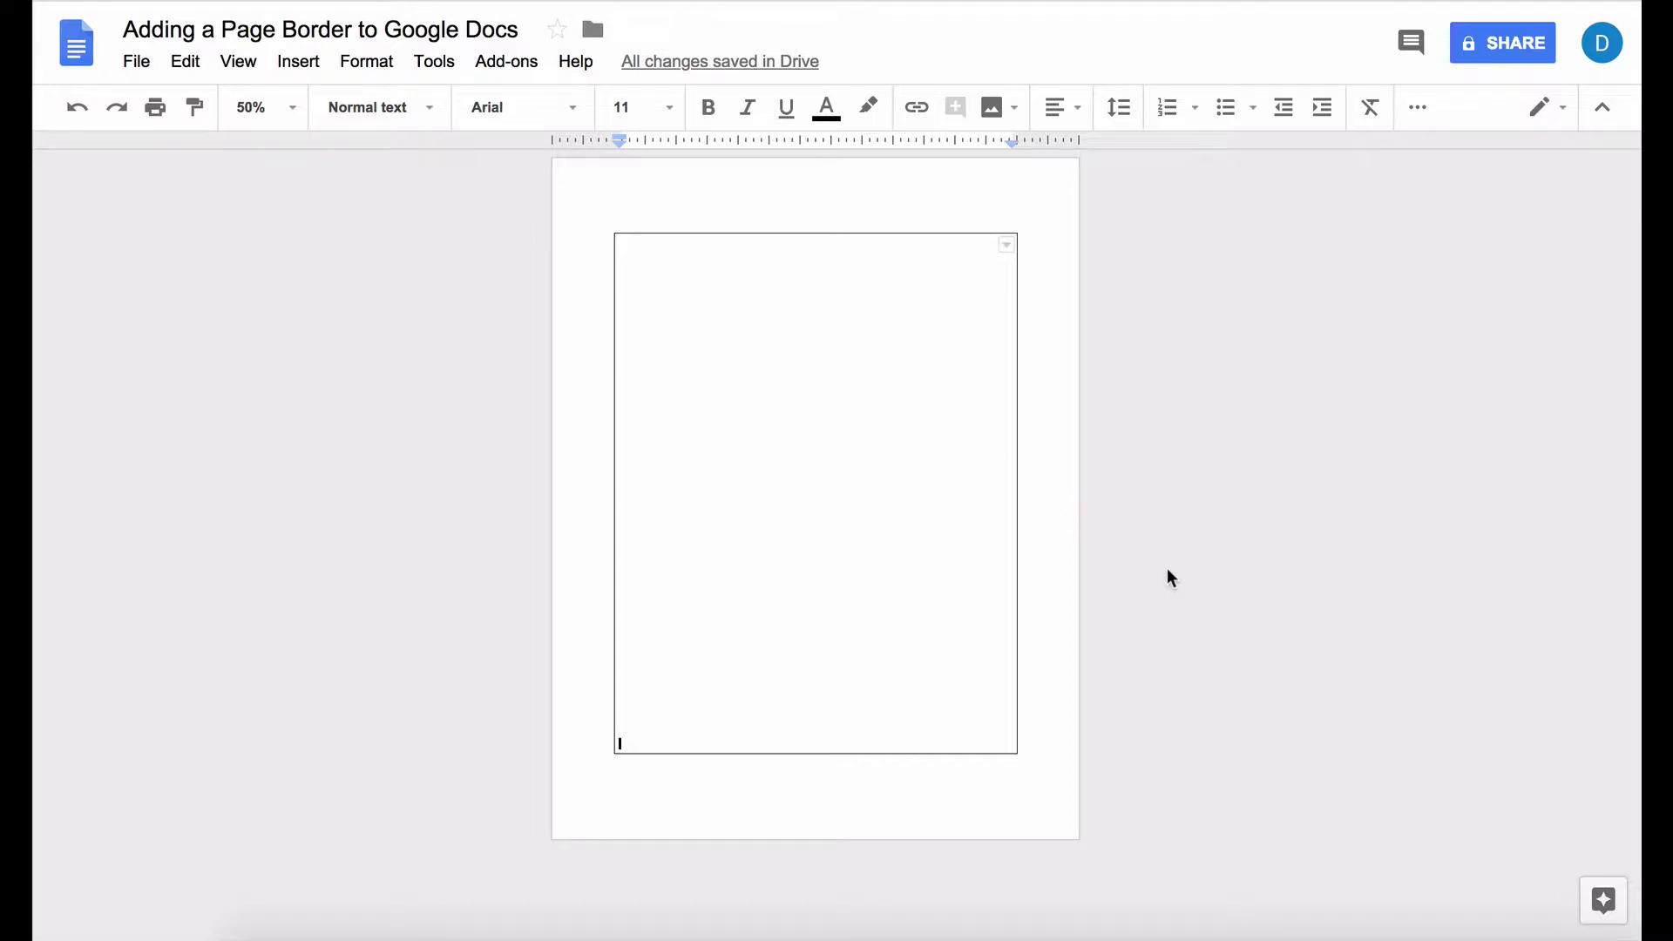
key(Up)
key(Up)
key(Up)
key(Up)
key(Up)
key(Up)
key(Up)
key(Up)
key(Up)
key(Up)
key(Up)
key(Up)
key(Up)
key(Up)
key(Up)
key(Up)
Set the top, bottom, left and right page margins to 0.3 inches
click(140, 65)
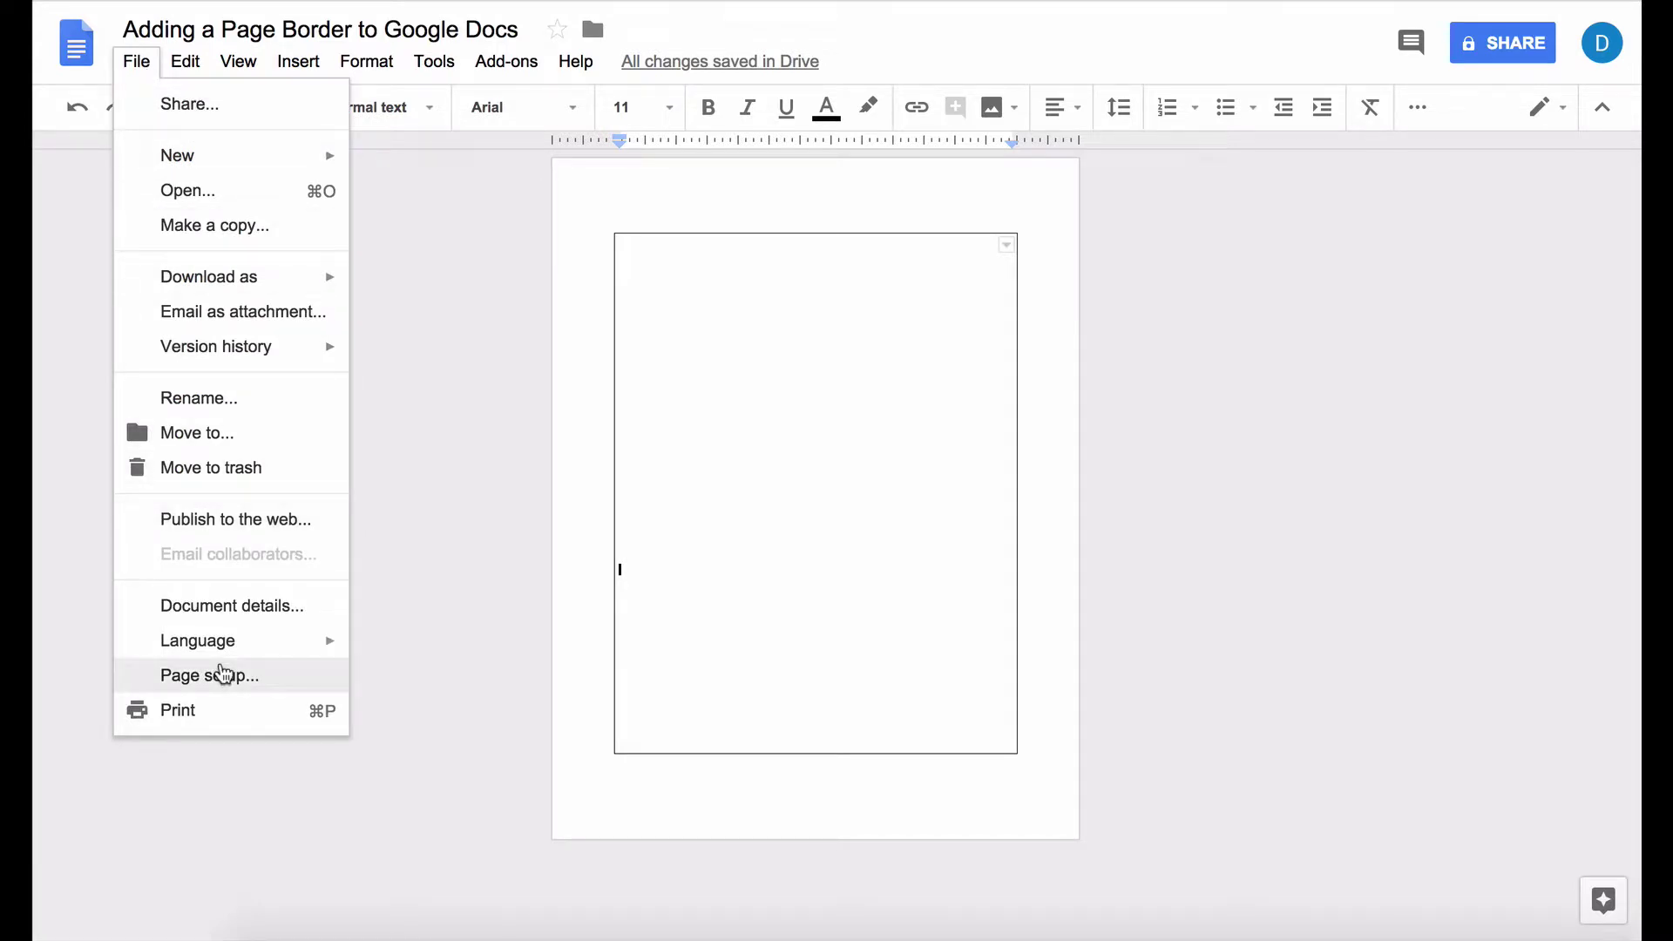
click(250, 689)
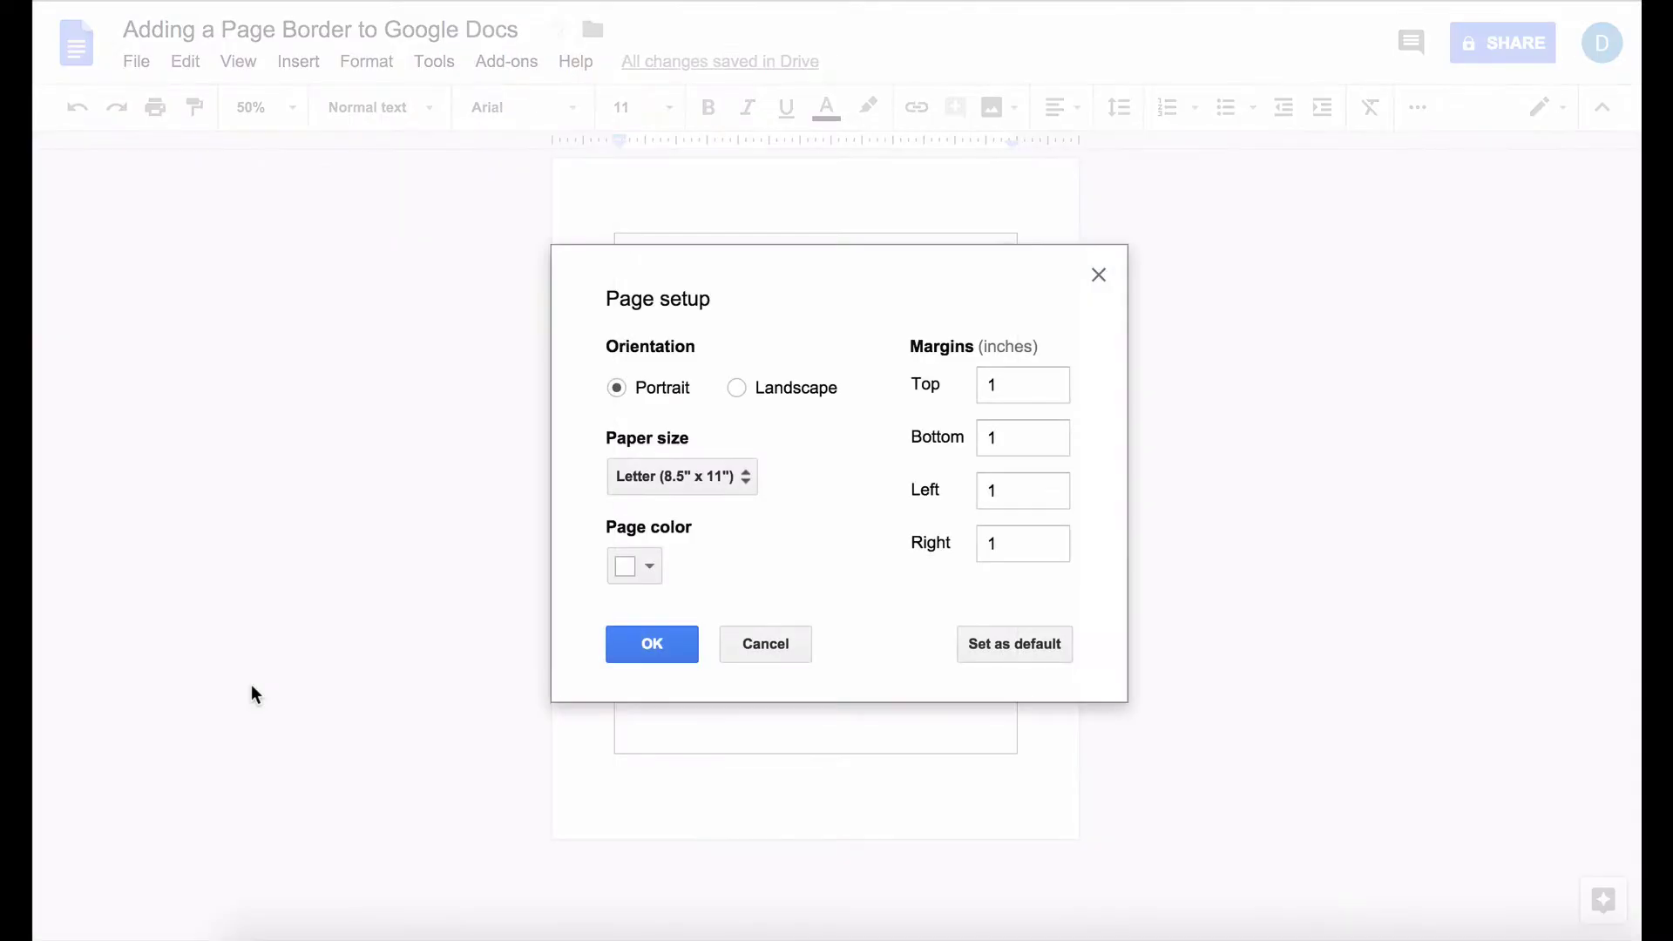
double_click(996, 389)
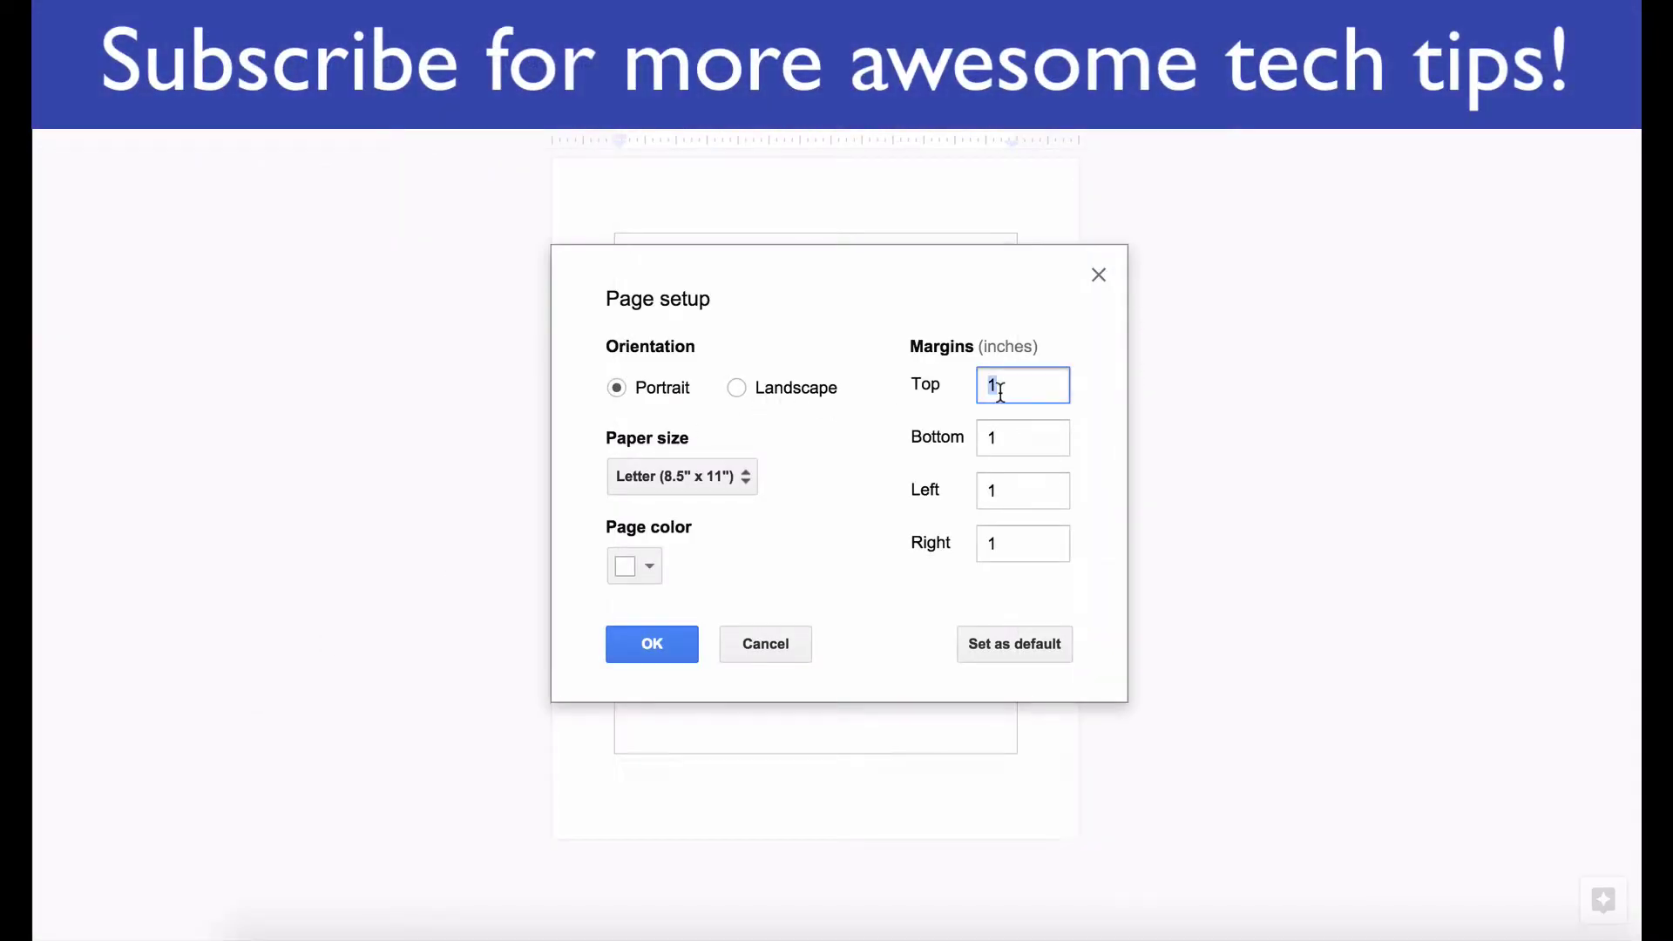
text(.3)
key(Tab)
text(.3)
key(Tab)
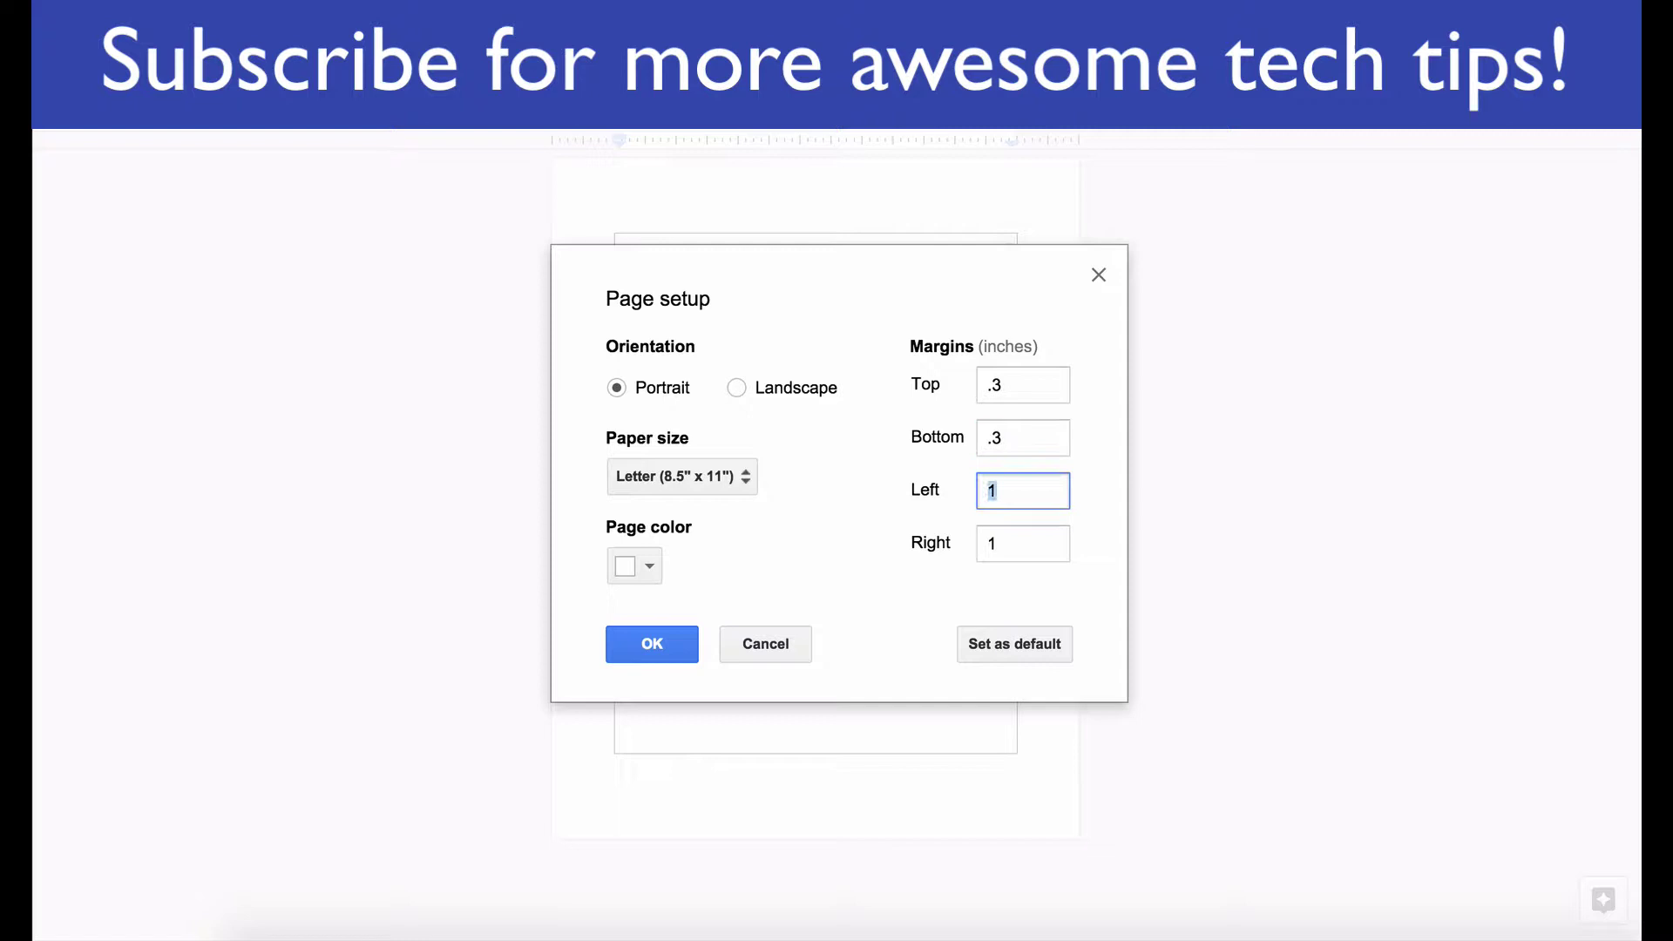
text(.3)
key(Tab)
text(3)
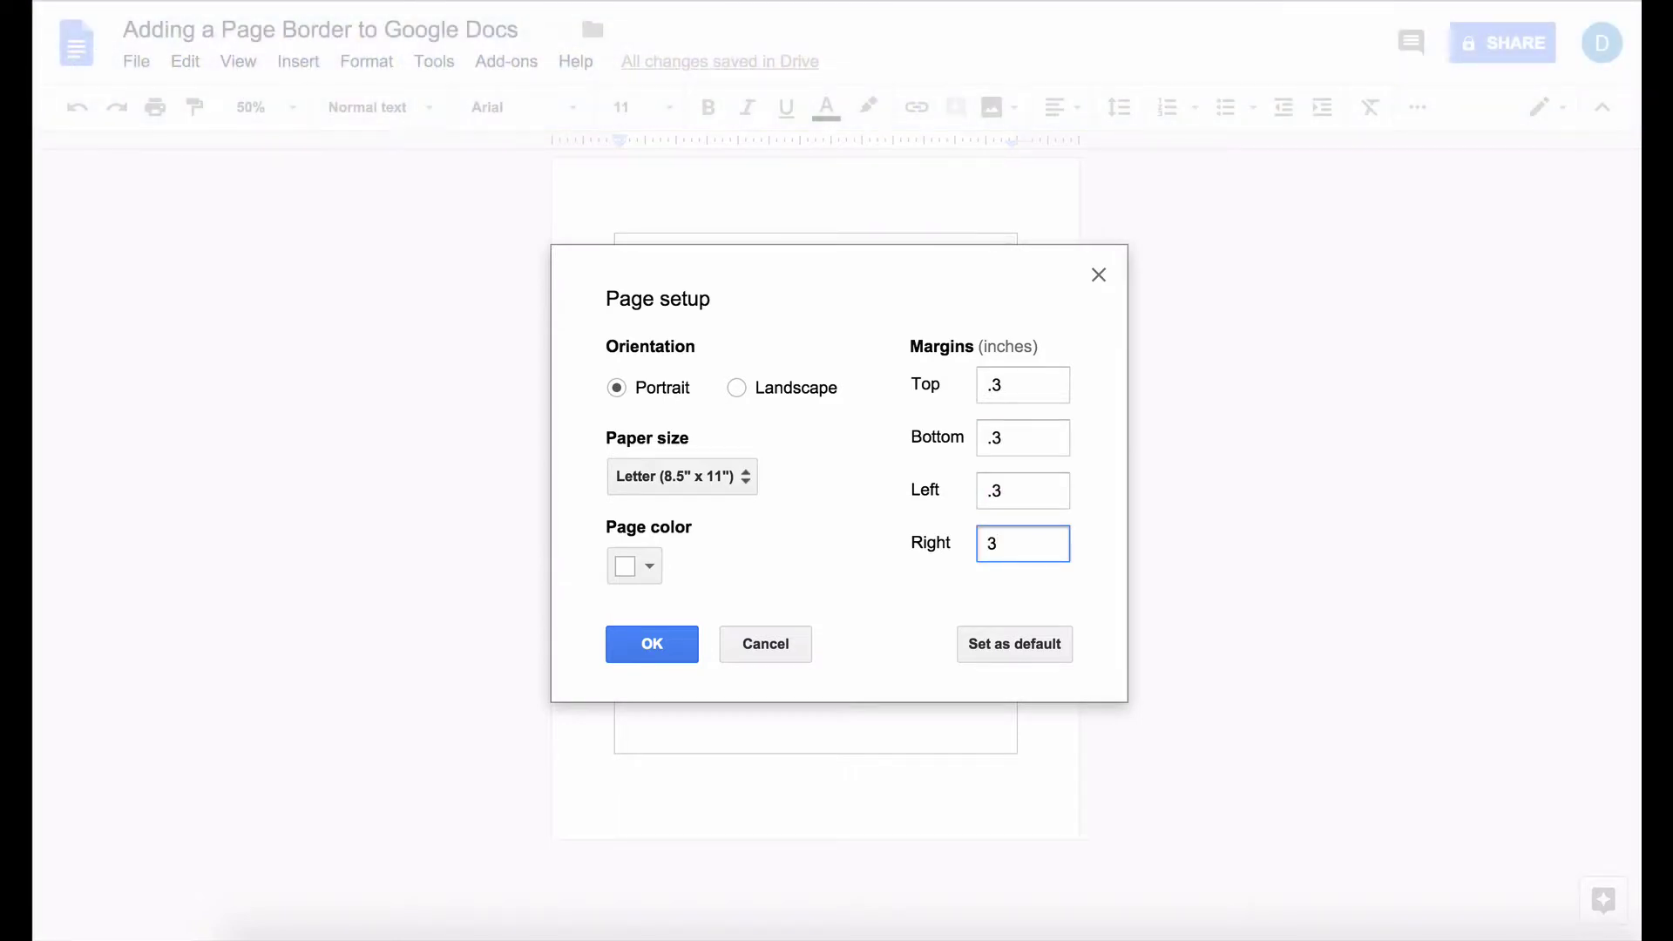
key(BackSpace)
text(.3)
click(643, 650)
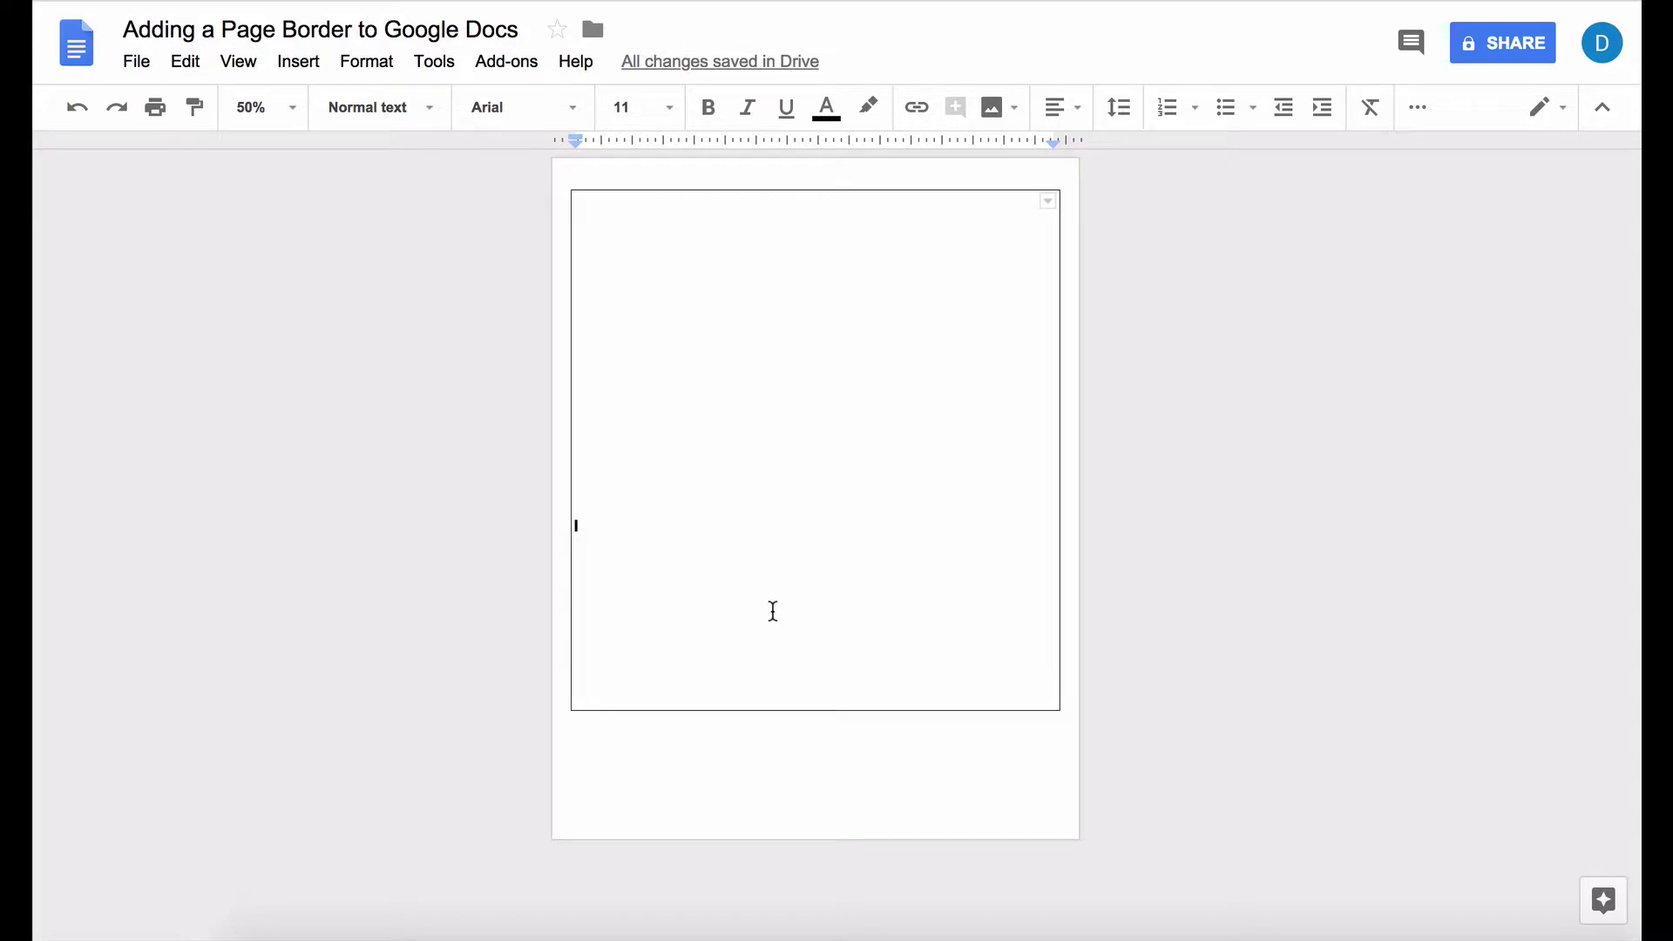
Add blank lines so the cell reaches the page bottom without spilling onto a second page
key(Return)
key(Return)
key(Return)
key(Return)
key(Return)
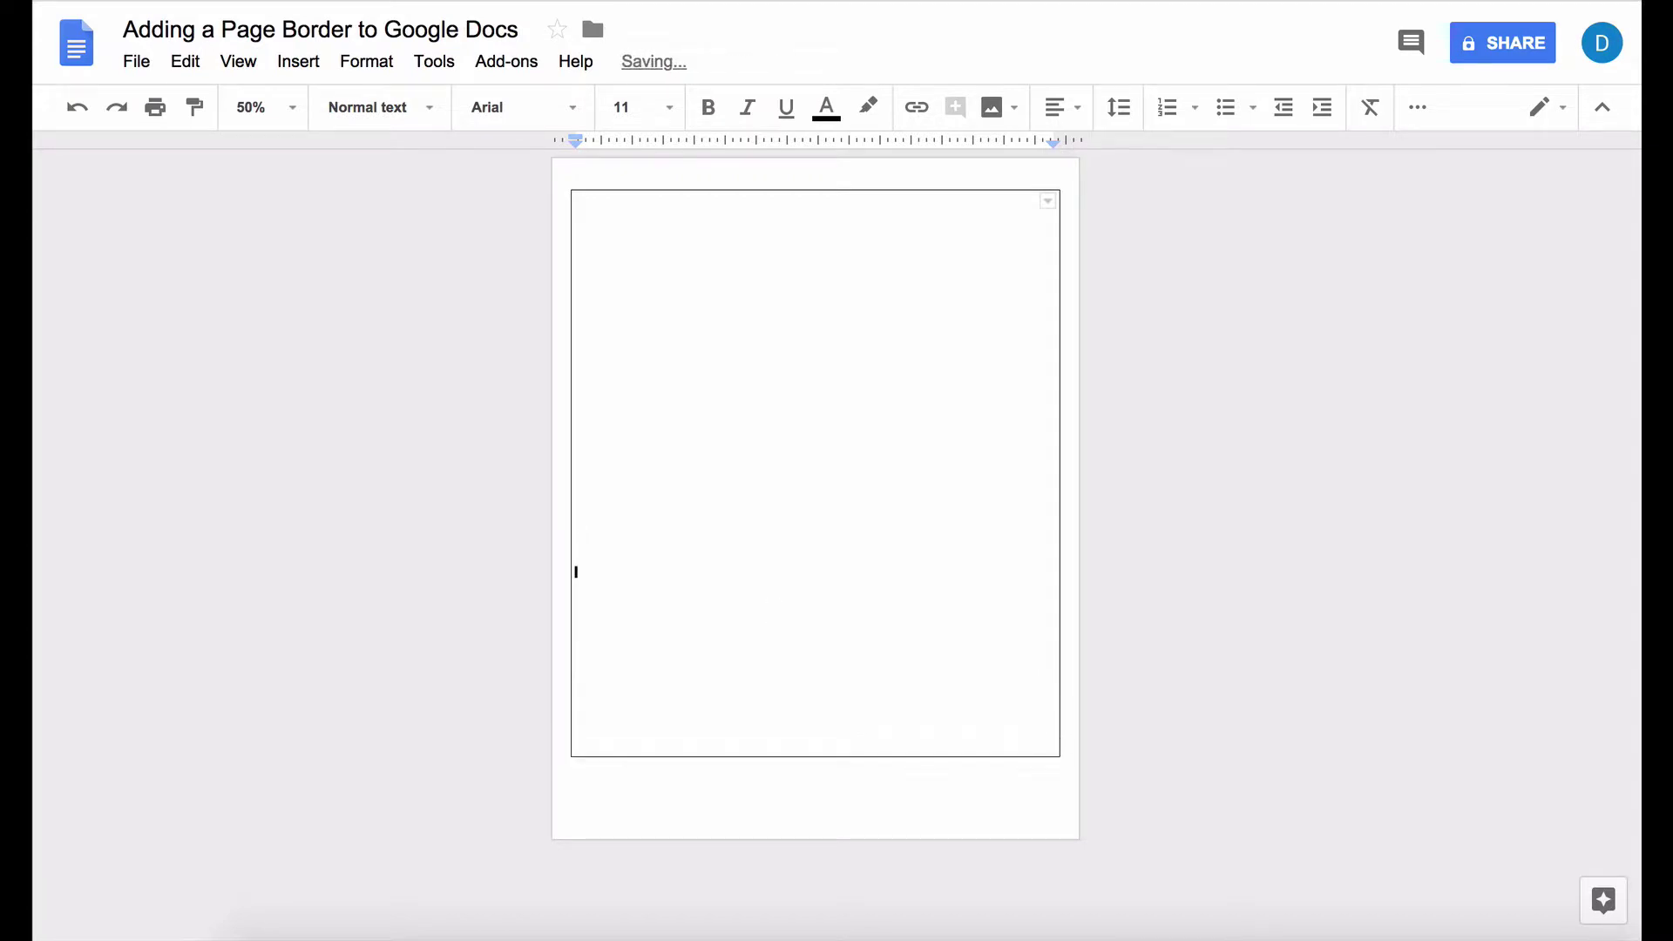
key(Return)
key(Return)
key(Return)
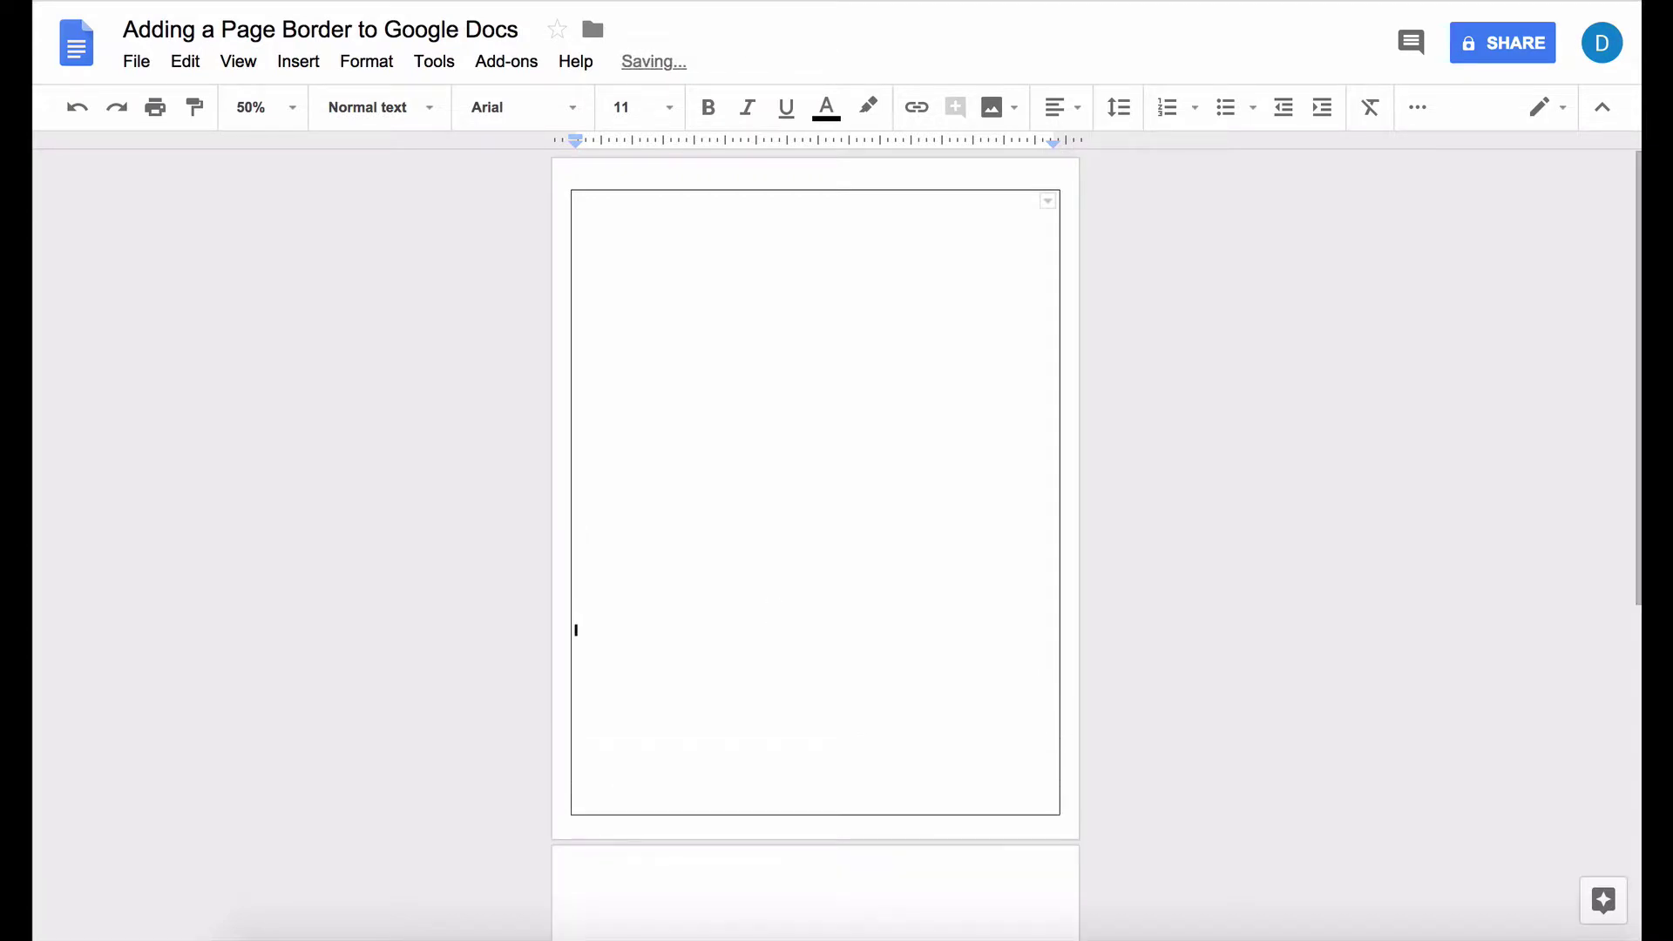
key(BackSpace)
drag(620, 185, 646, 273)
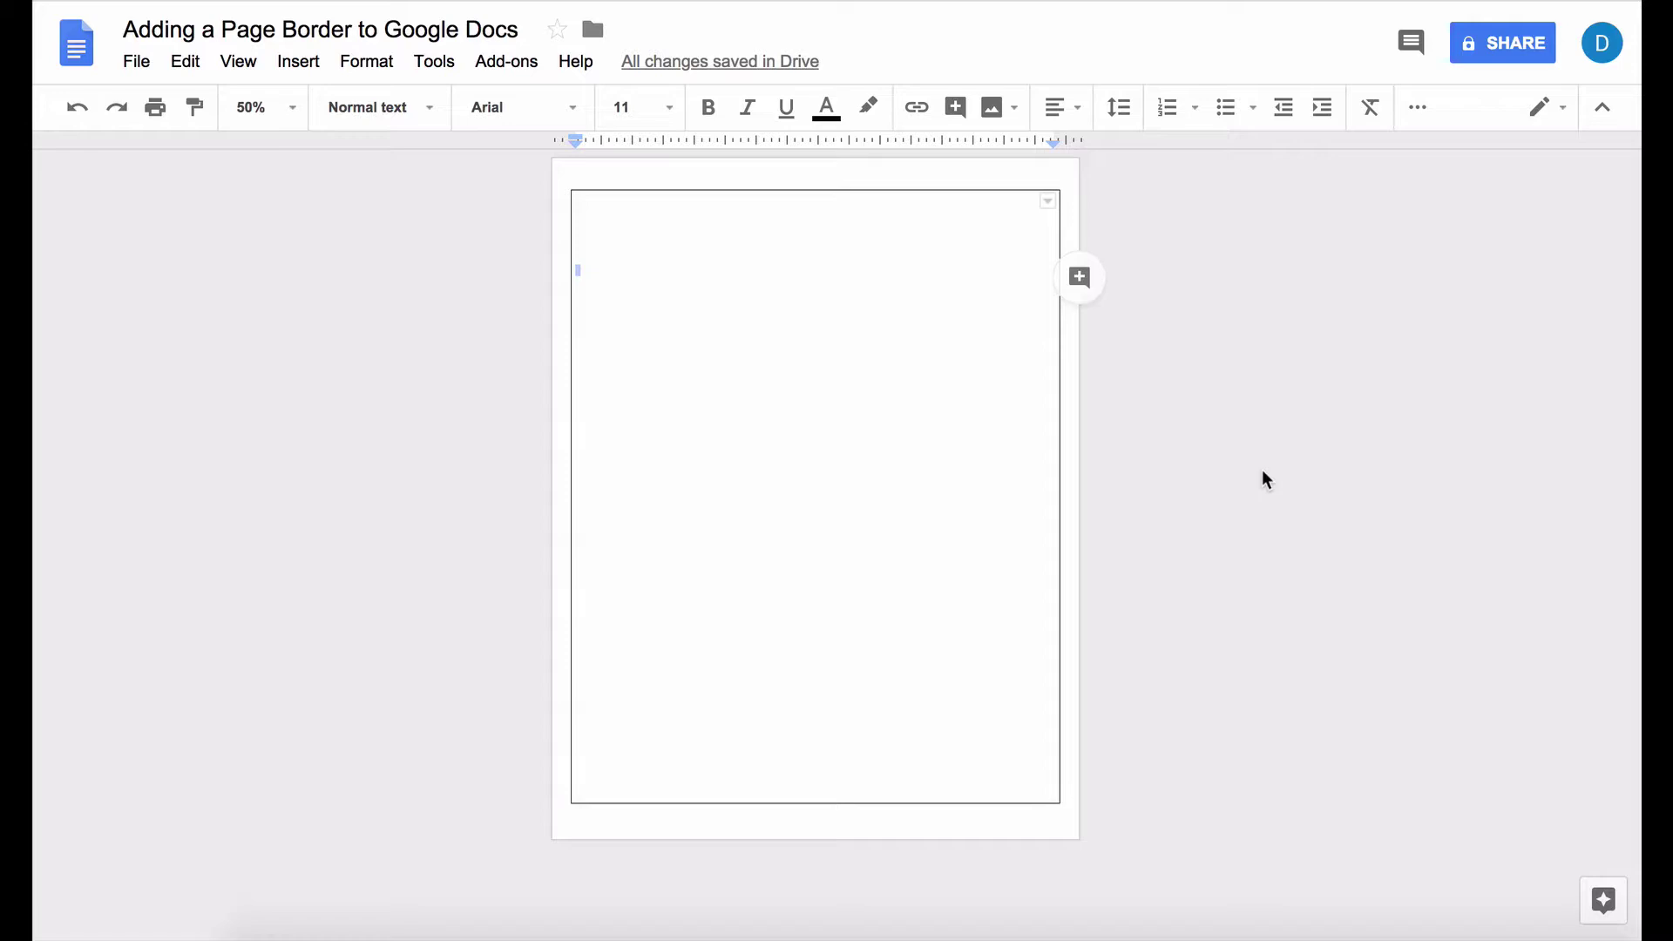
In Table properties, set the table border to black at 3 pt width
right_click(698, 350)
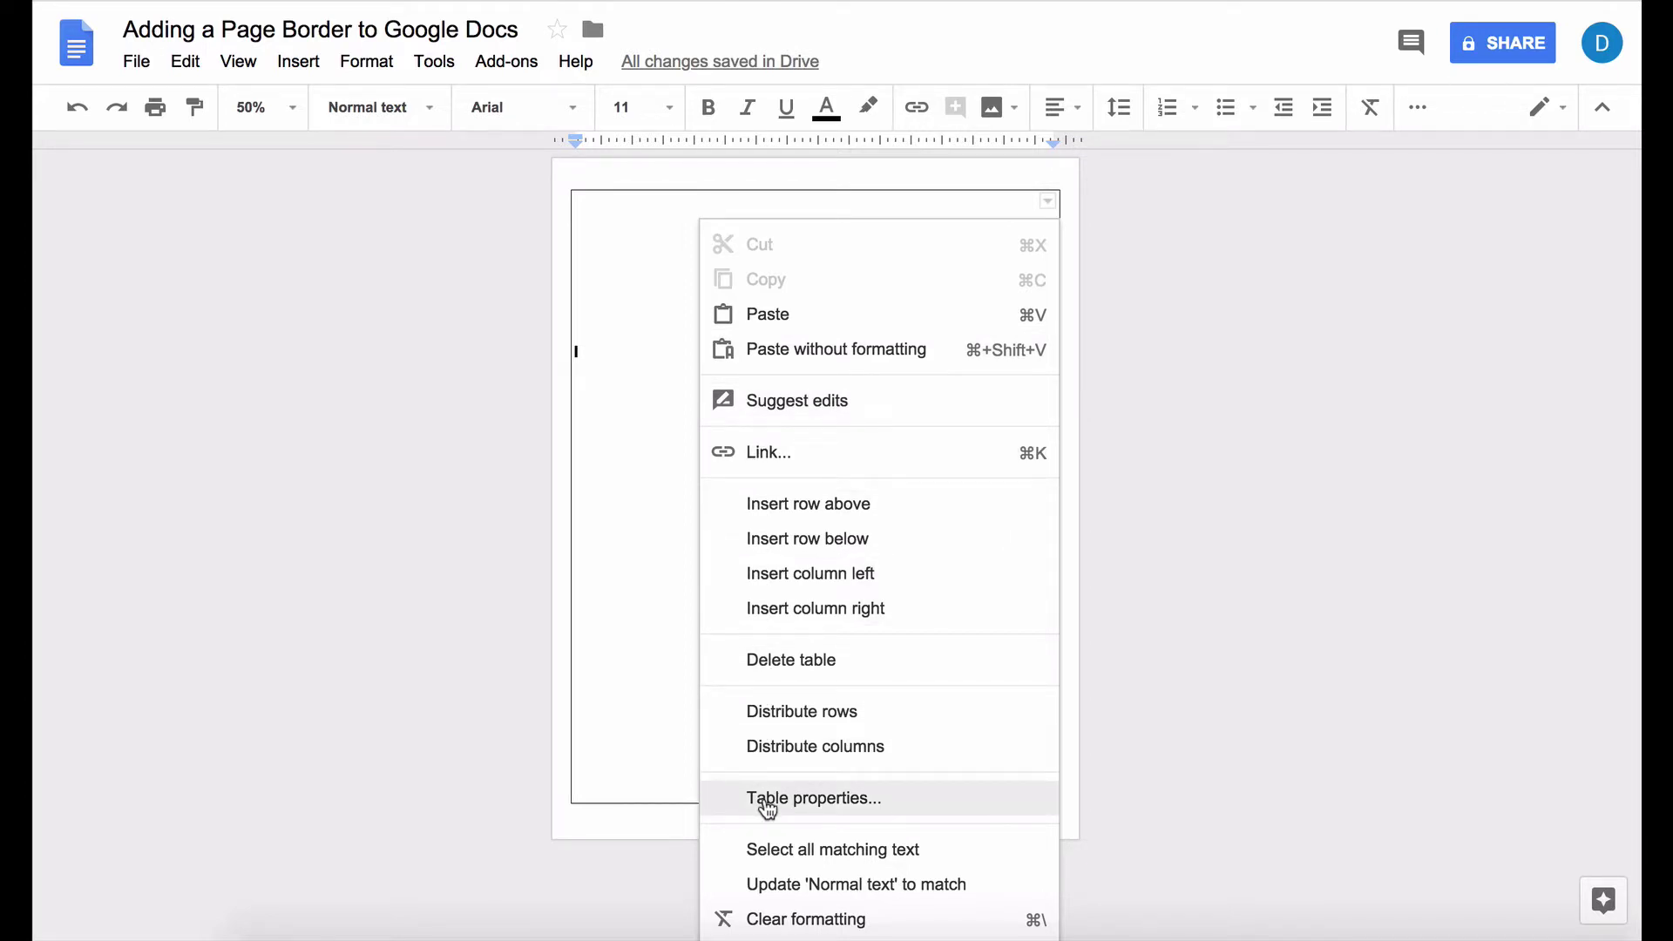
click(767, 803)
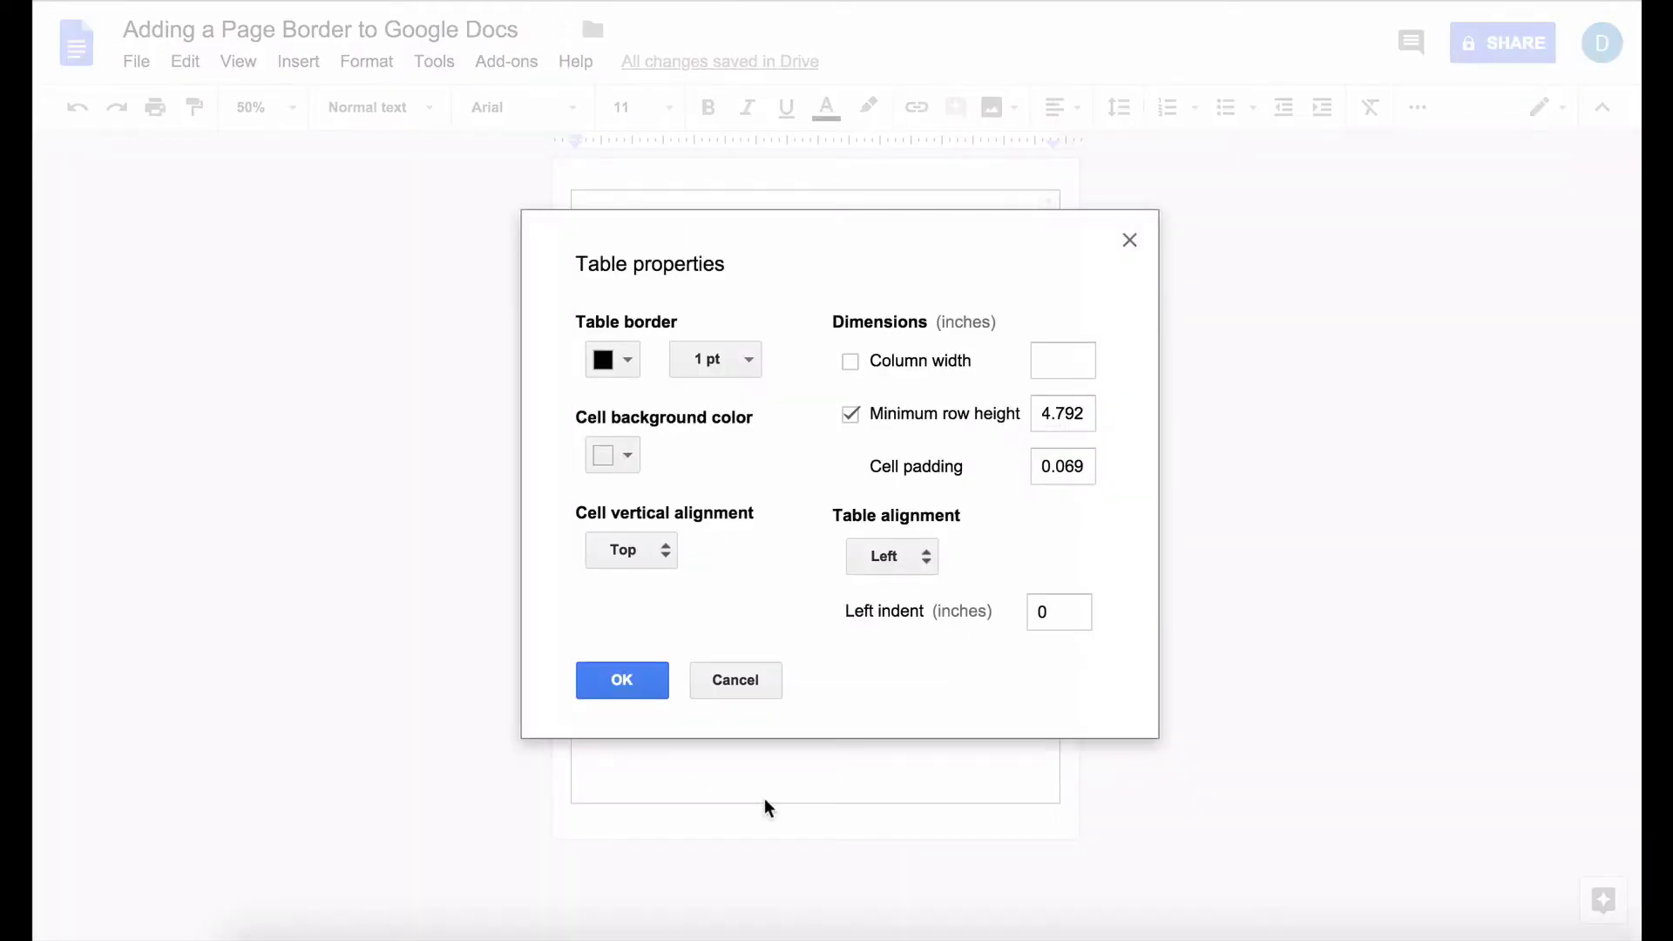
click(614, 373)
click(627, 355)
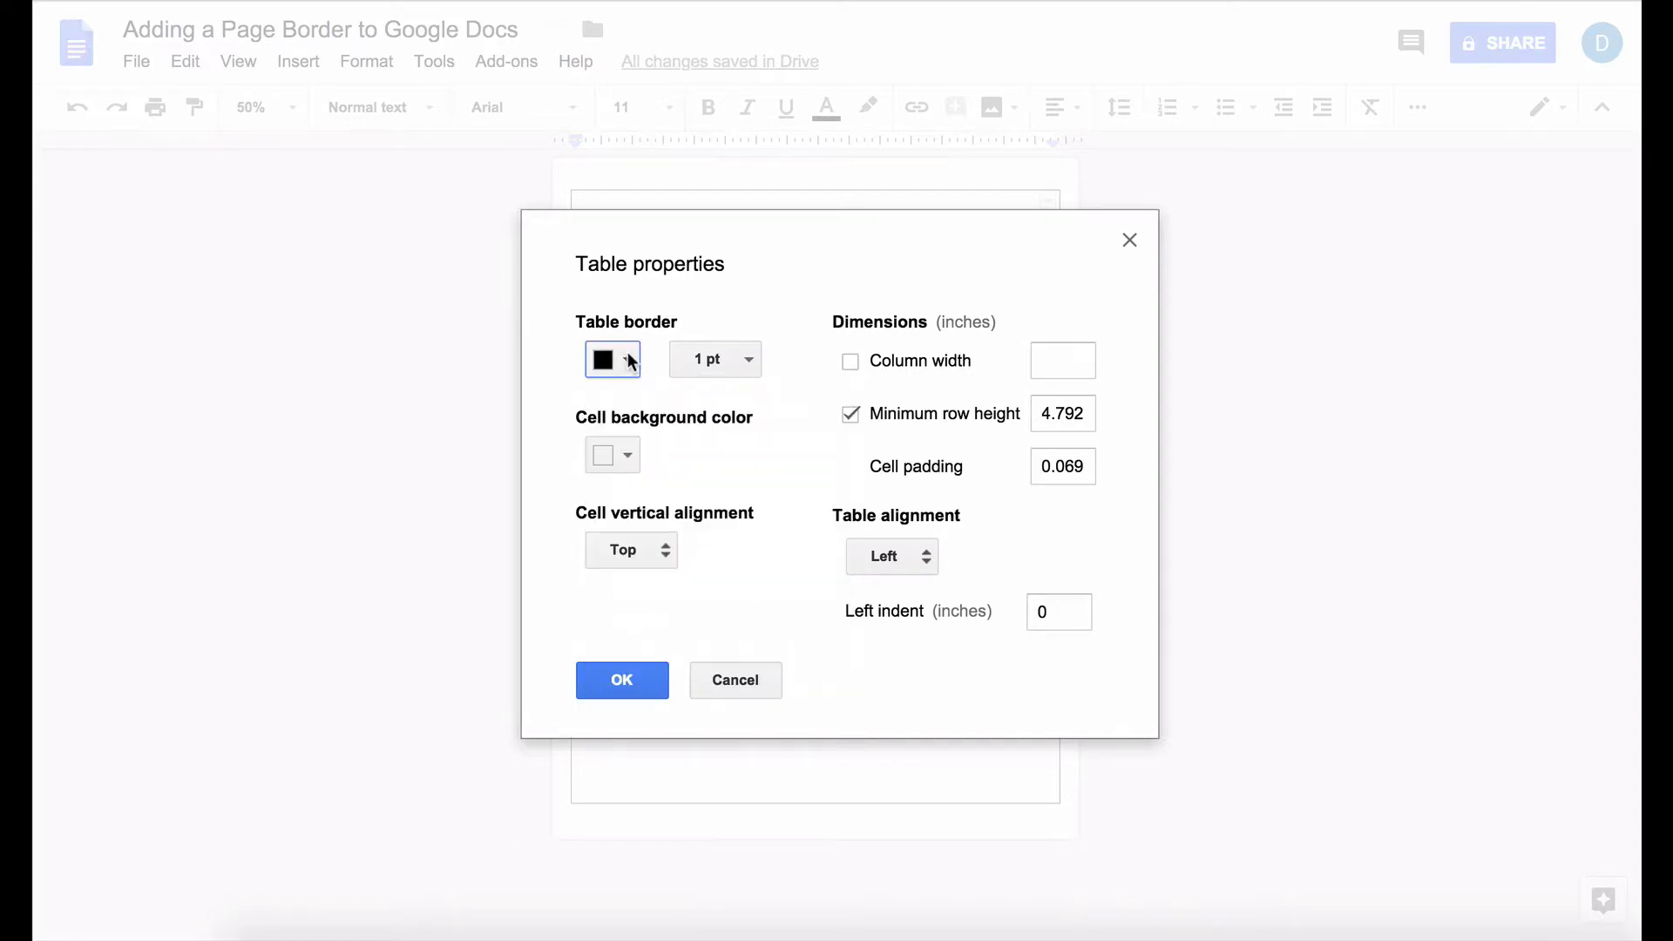
click(747, 357)
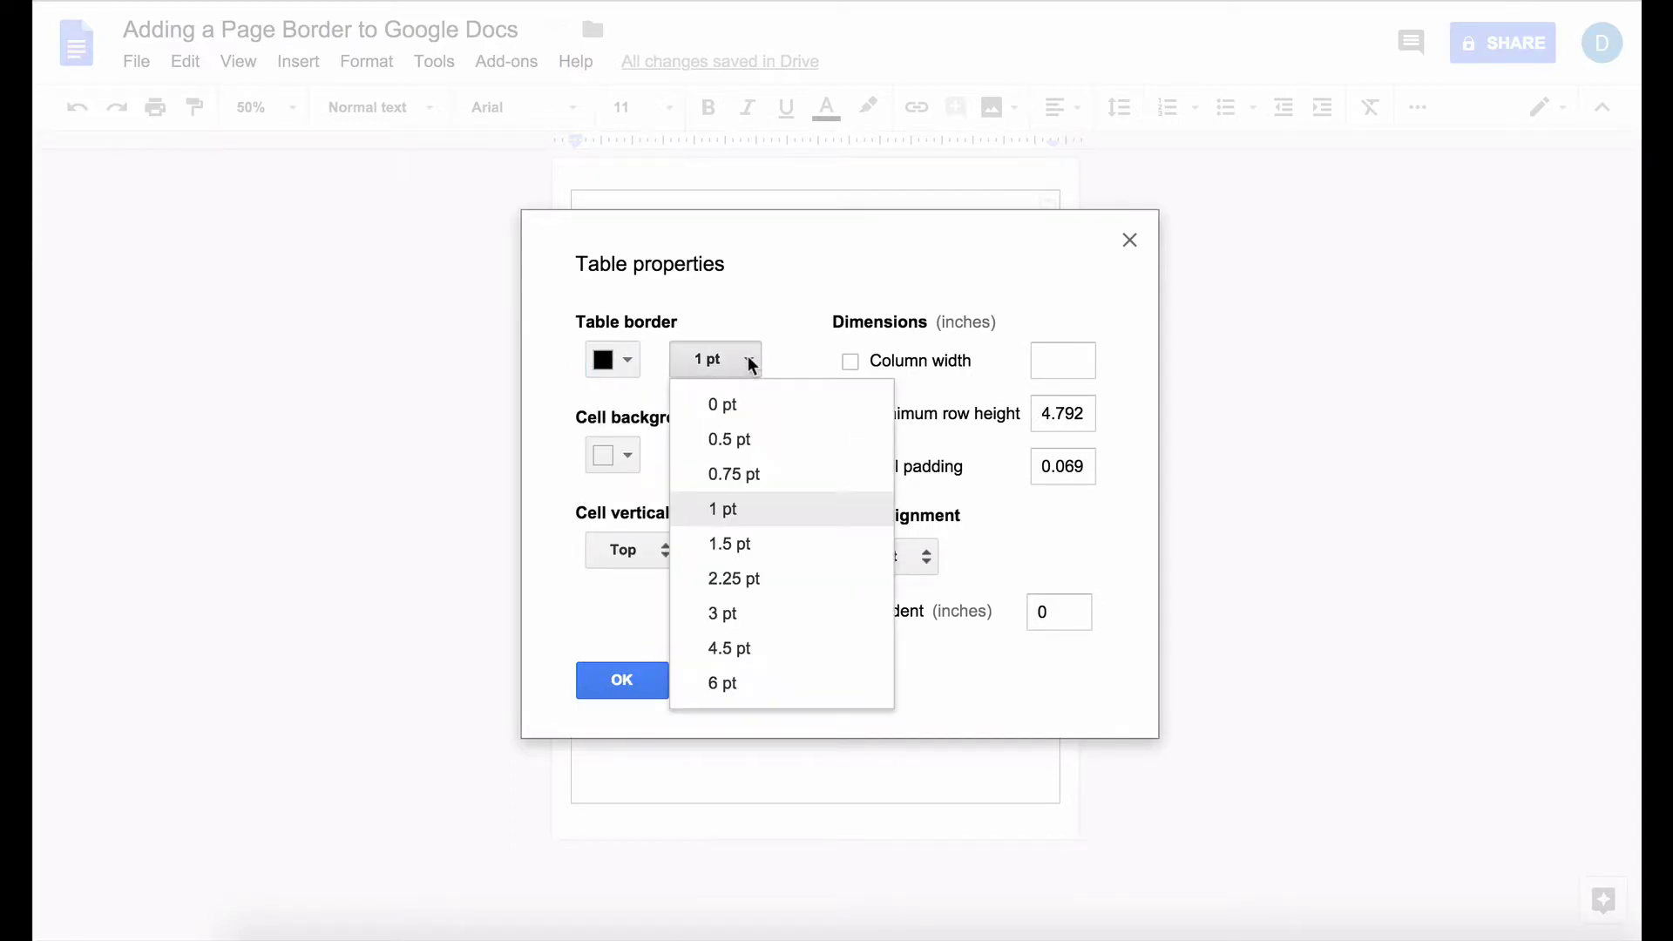
click(732, 615)
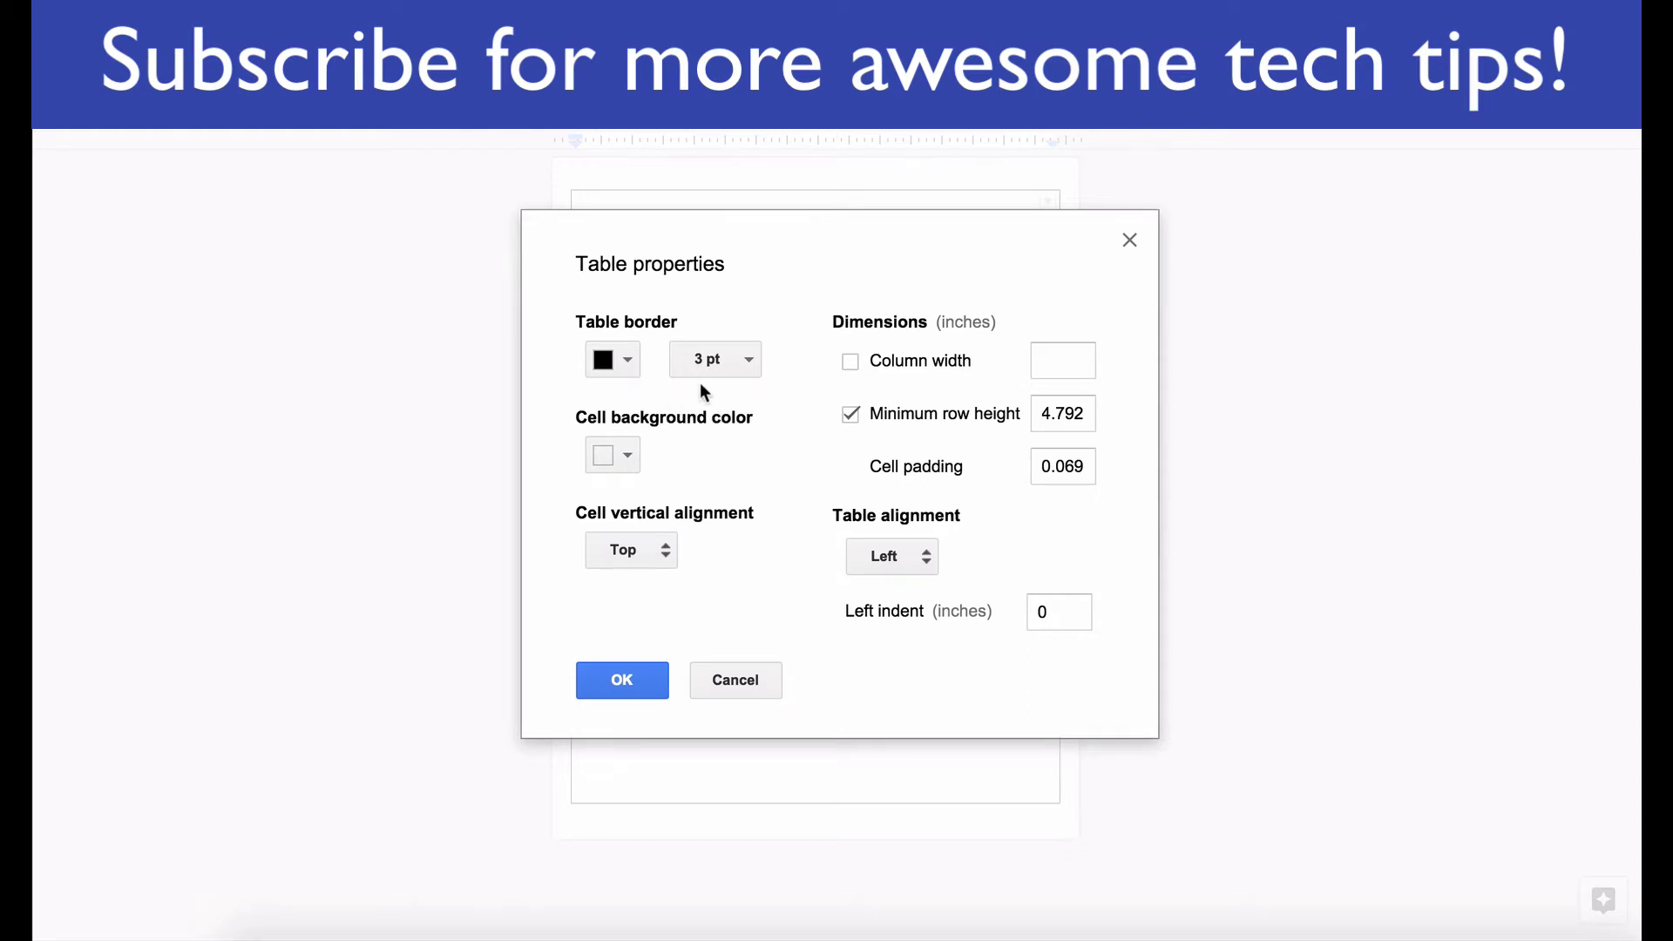
click(608, 683)
click(606, 682)
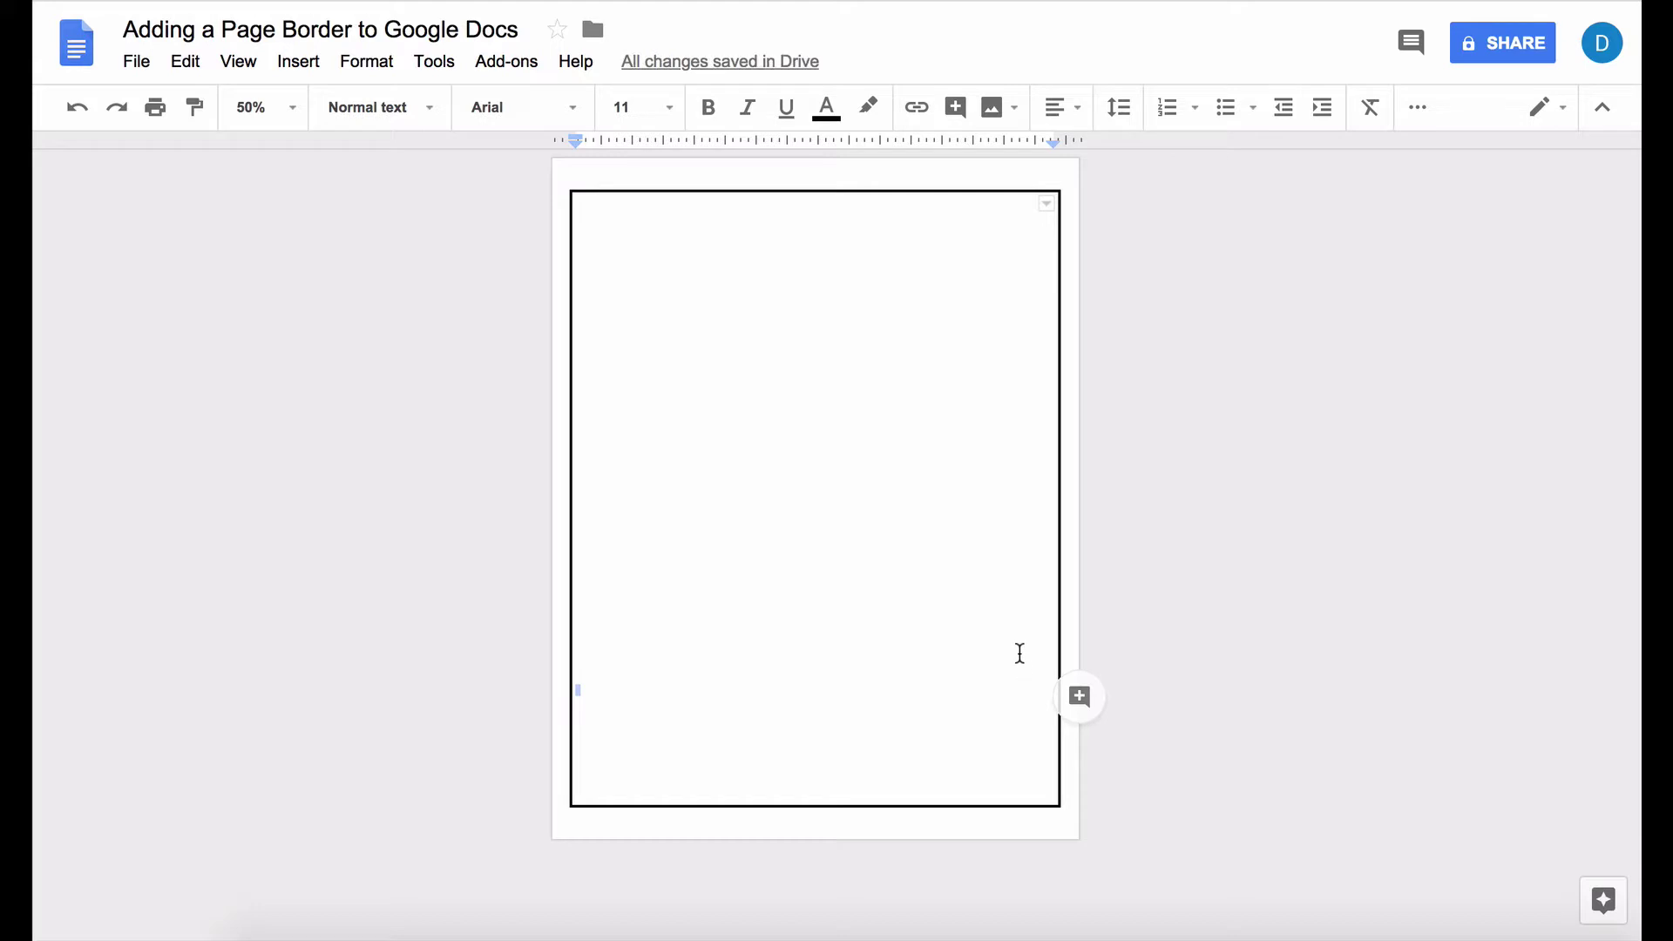
click(775, 191)
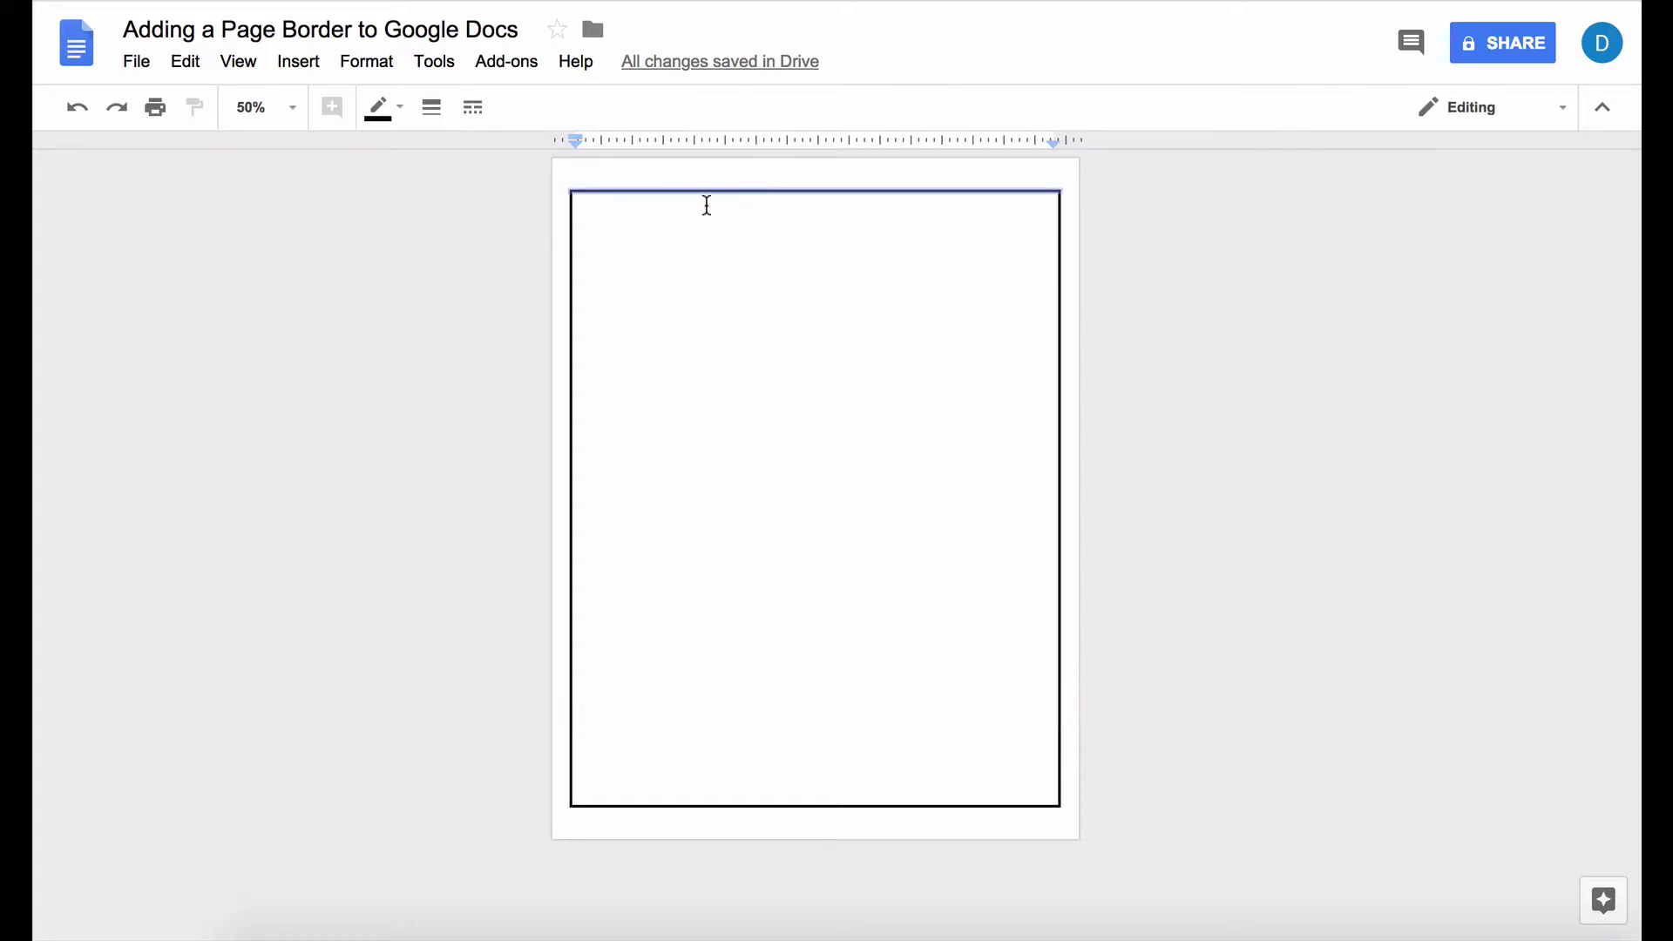
click(1055, 303)
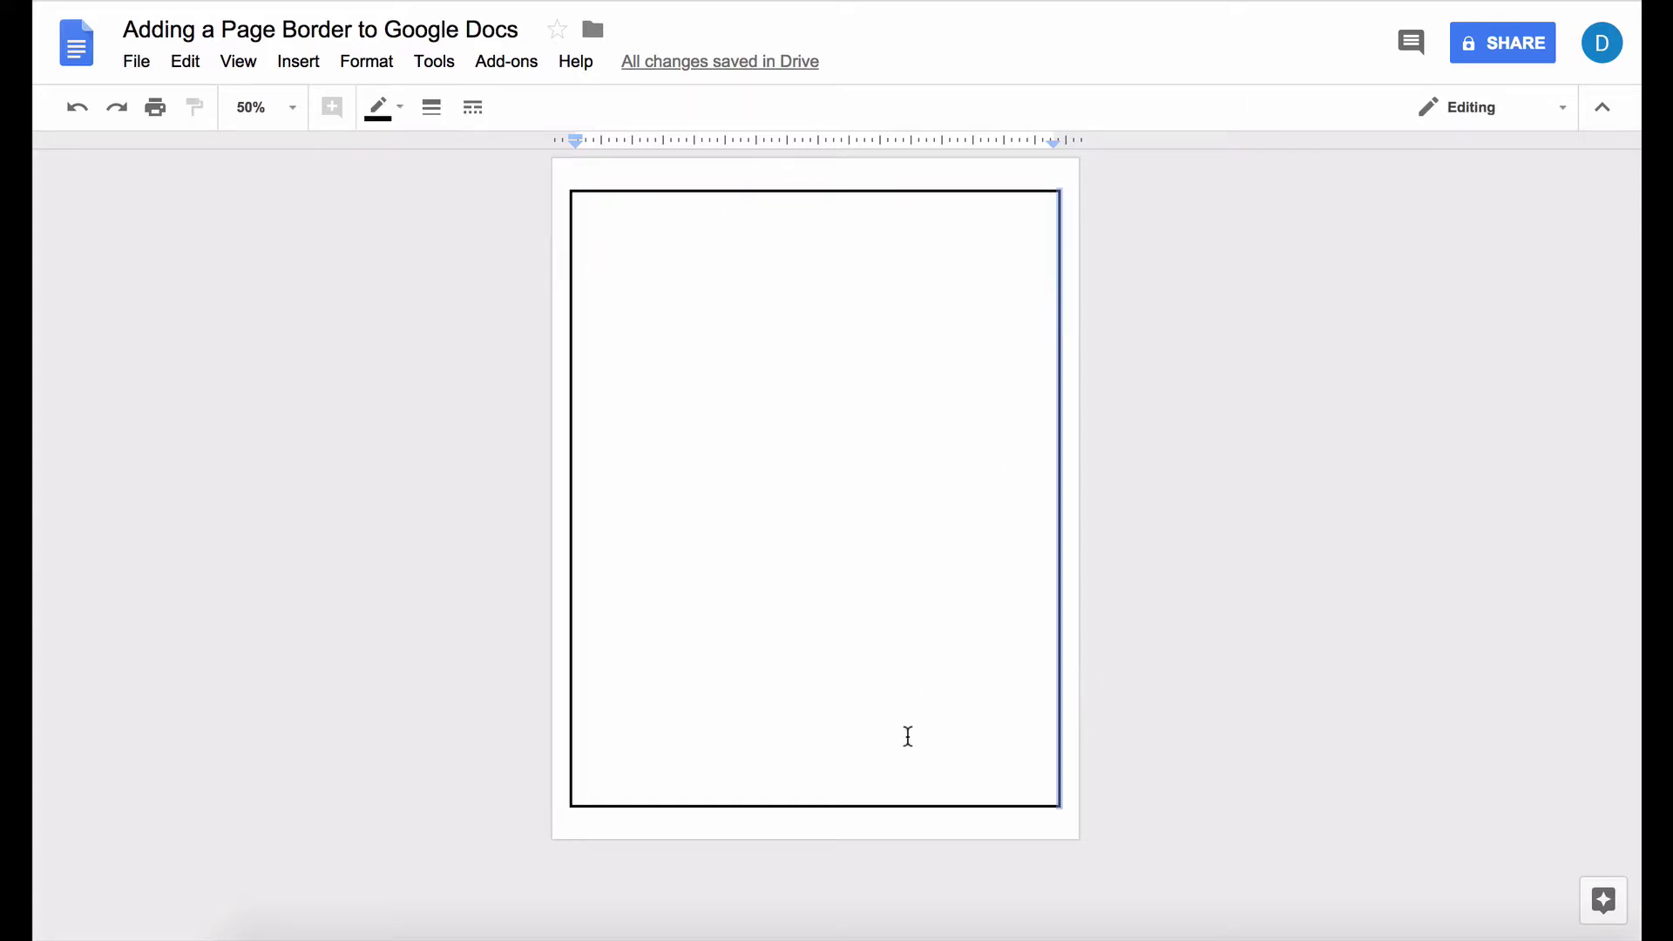
click(875, 803)
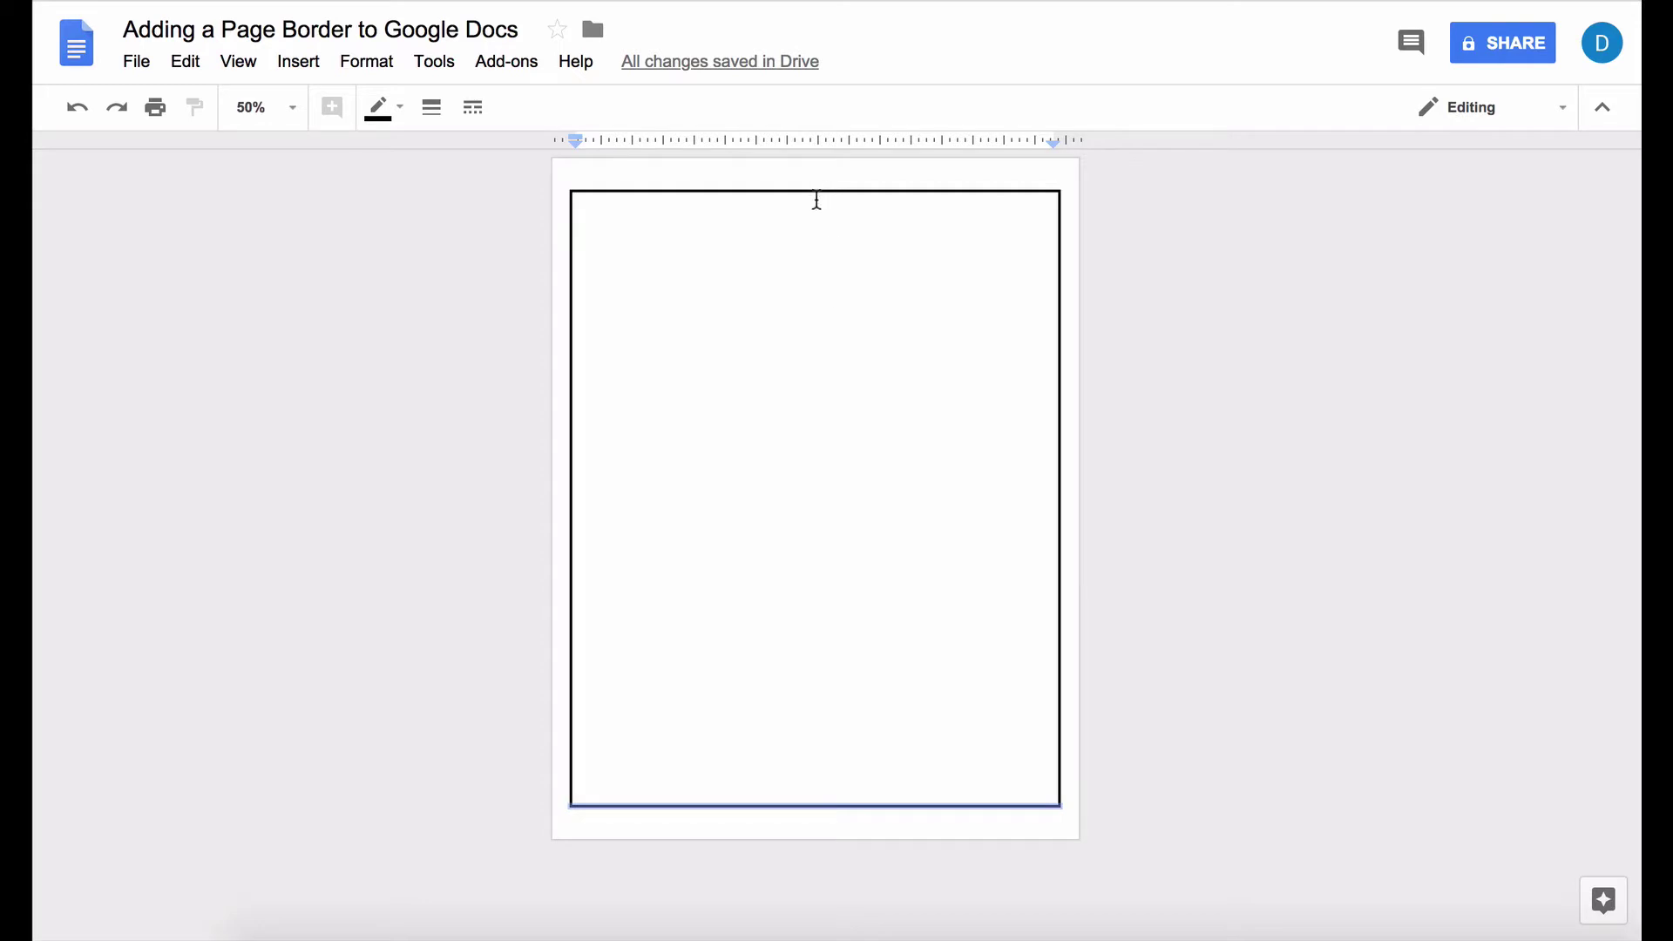
click(815, 192)
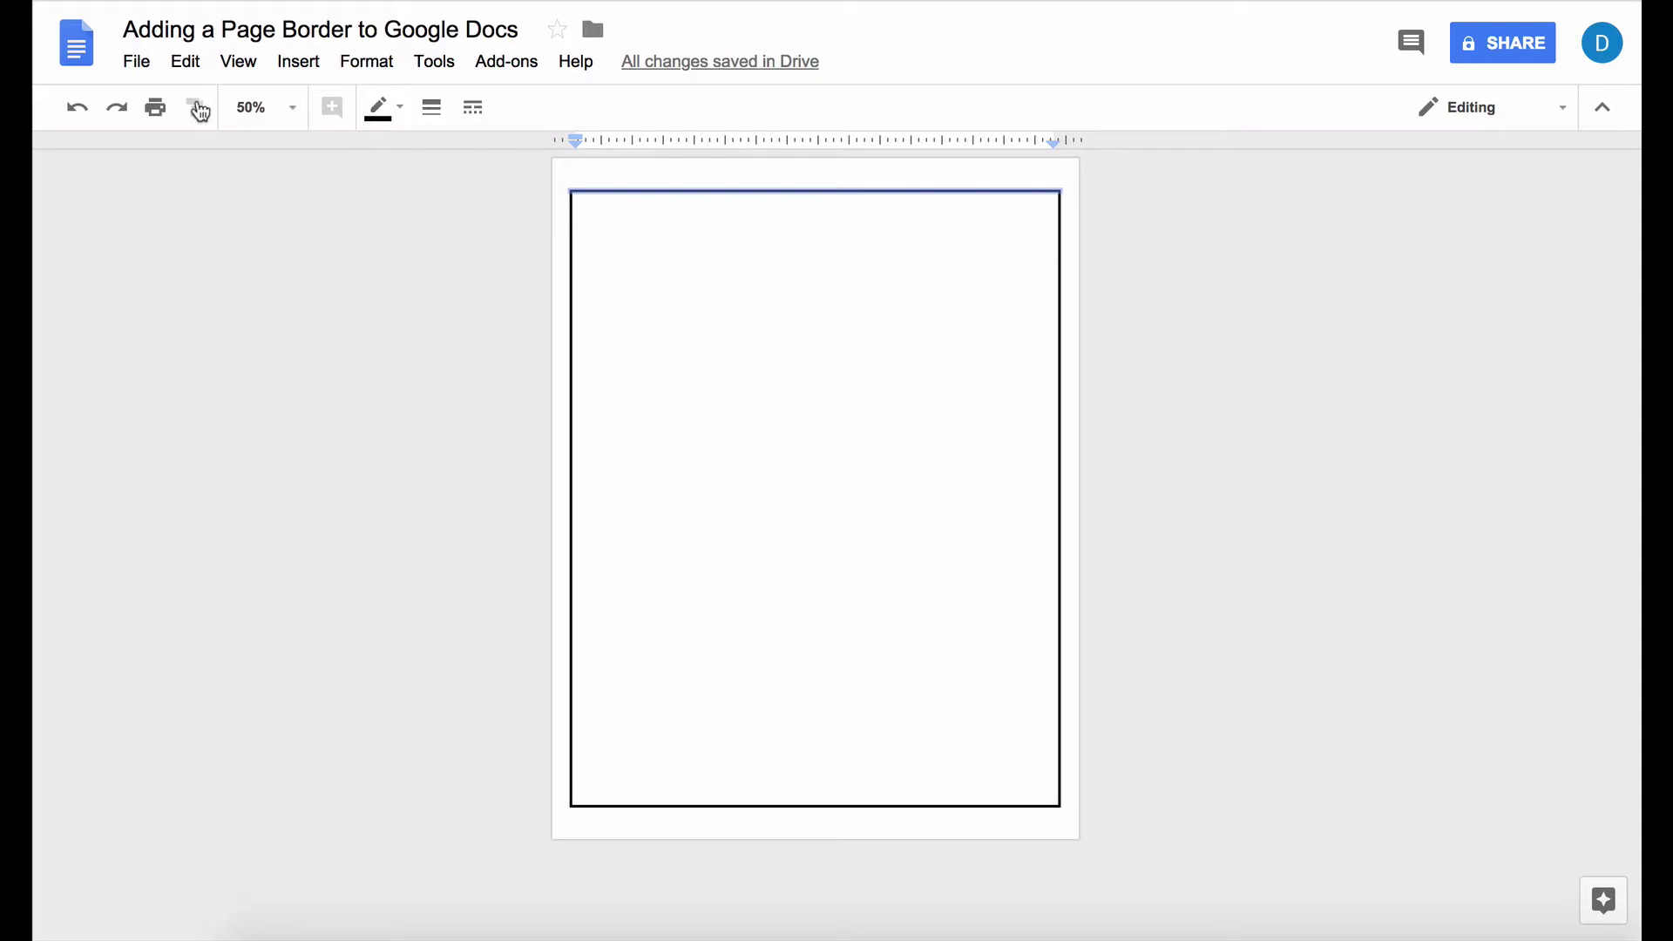
click(447, 129)
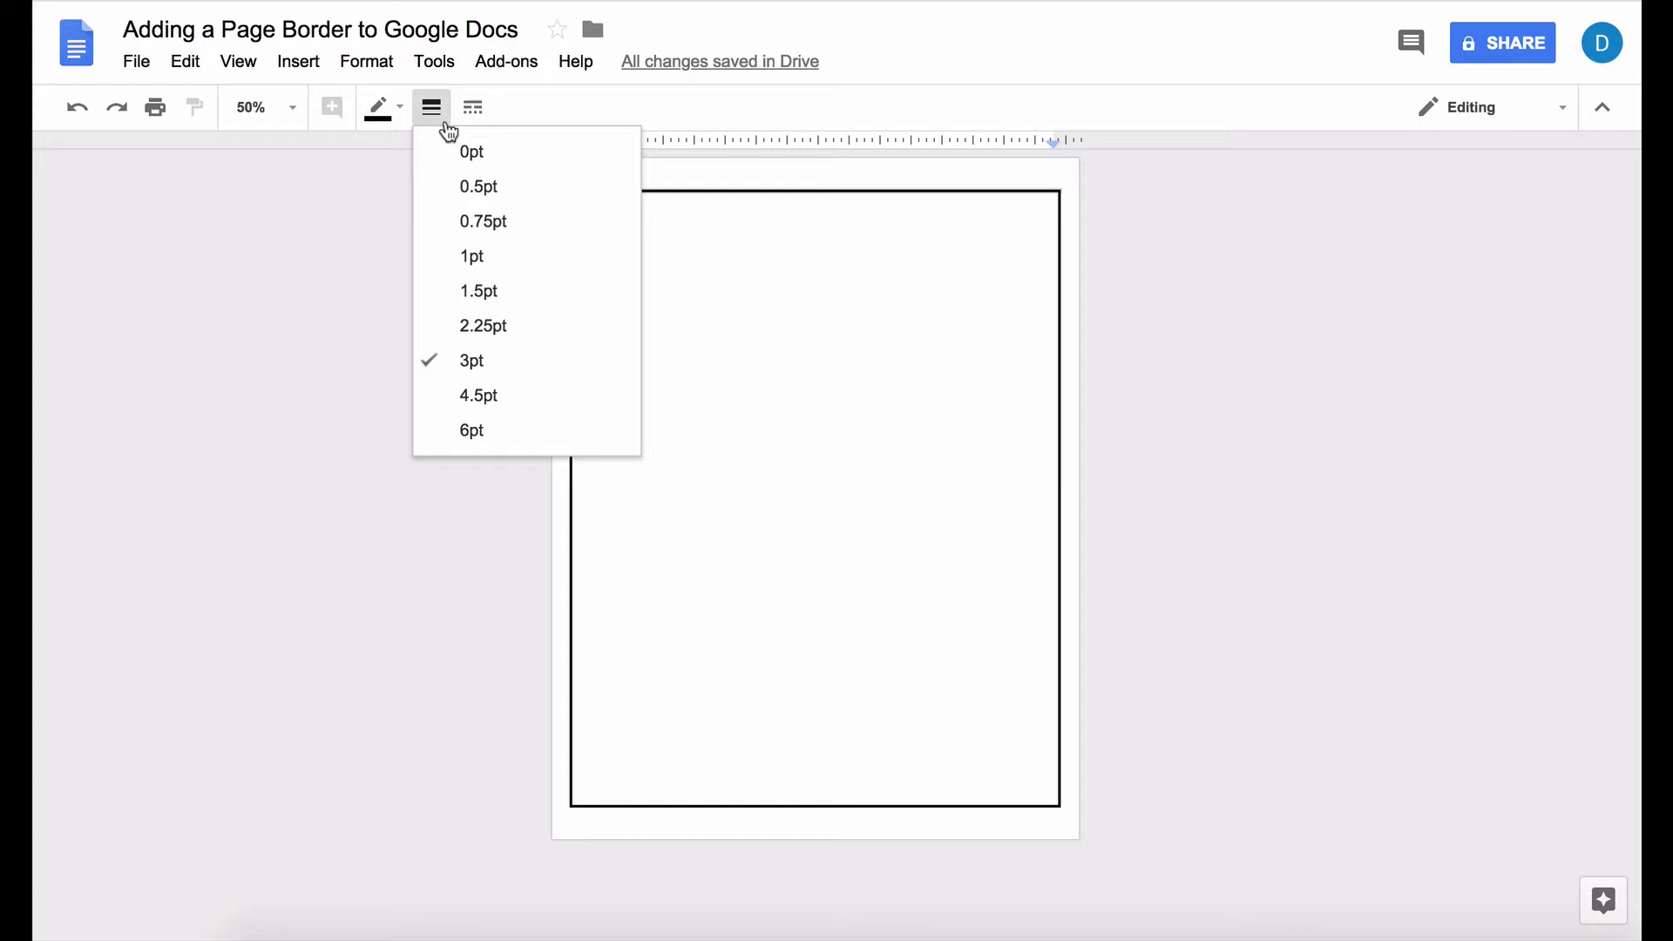
click(472, 122)
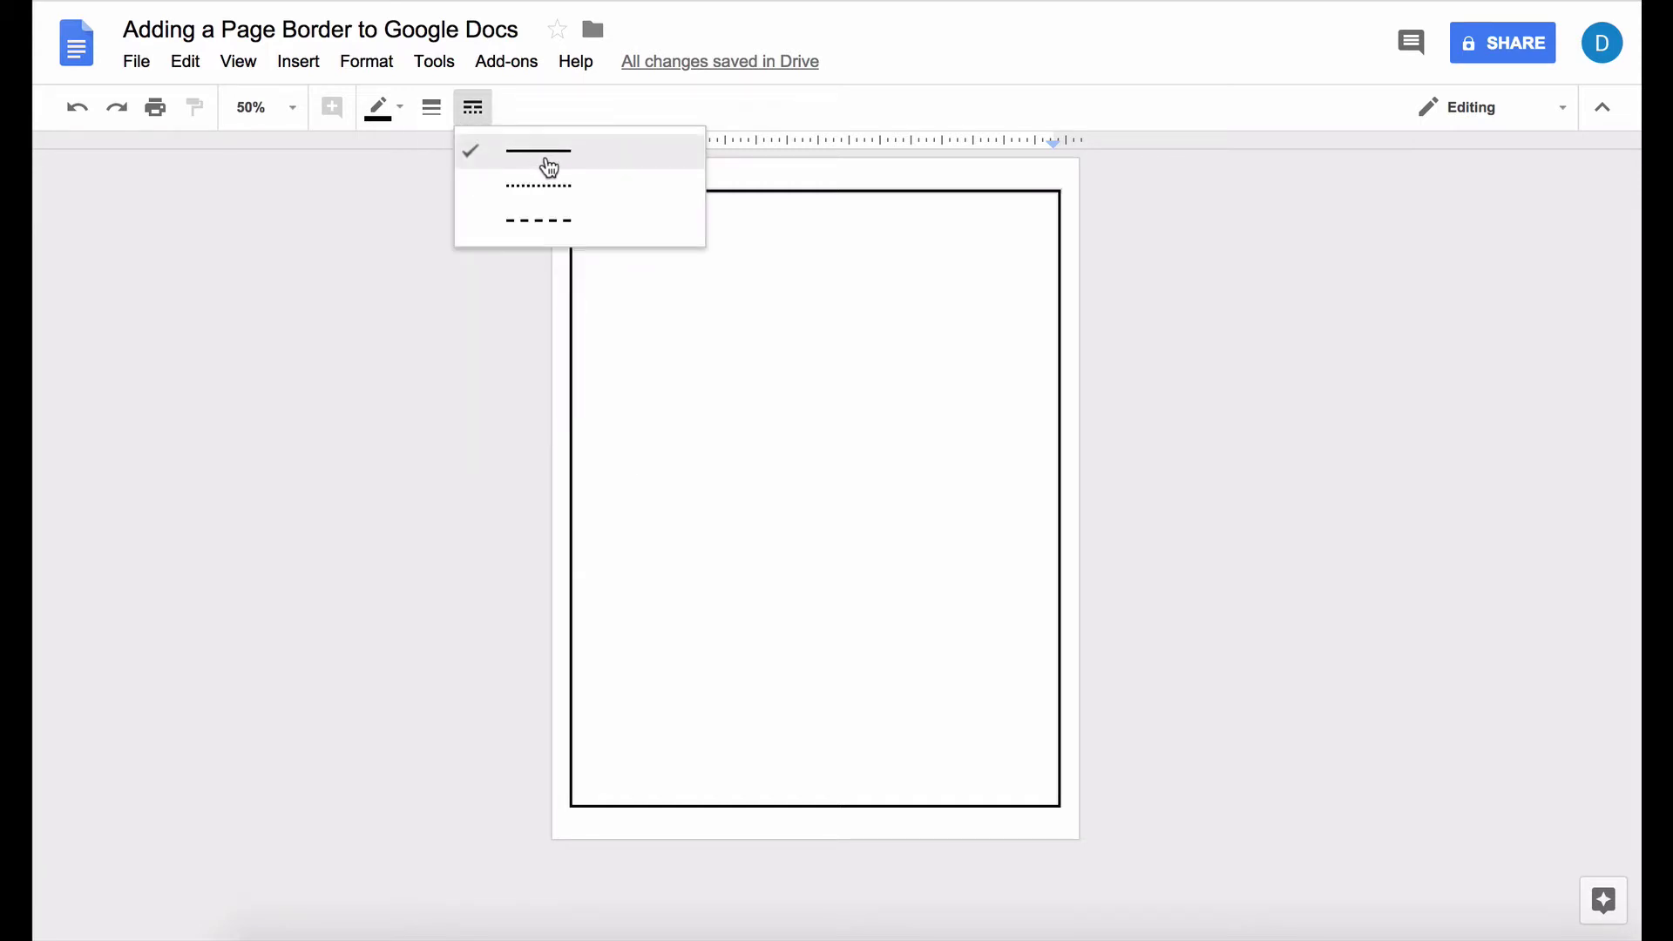
click(565, 228)
click(578, 299)
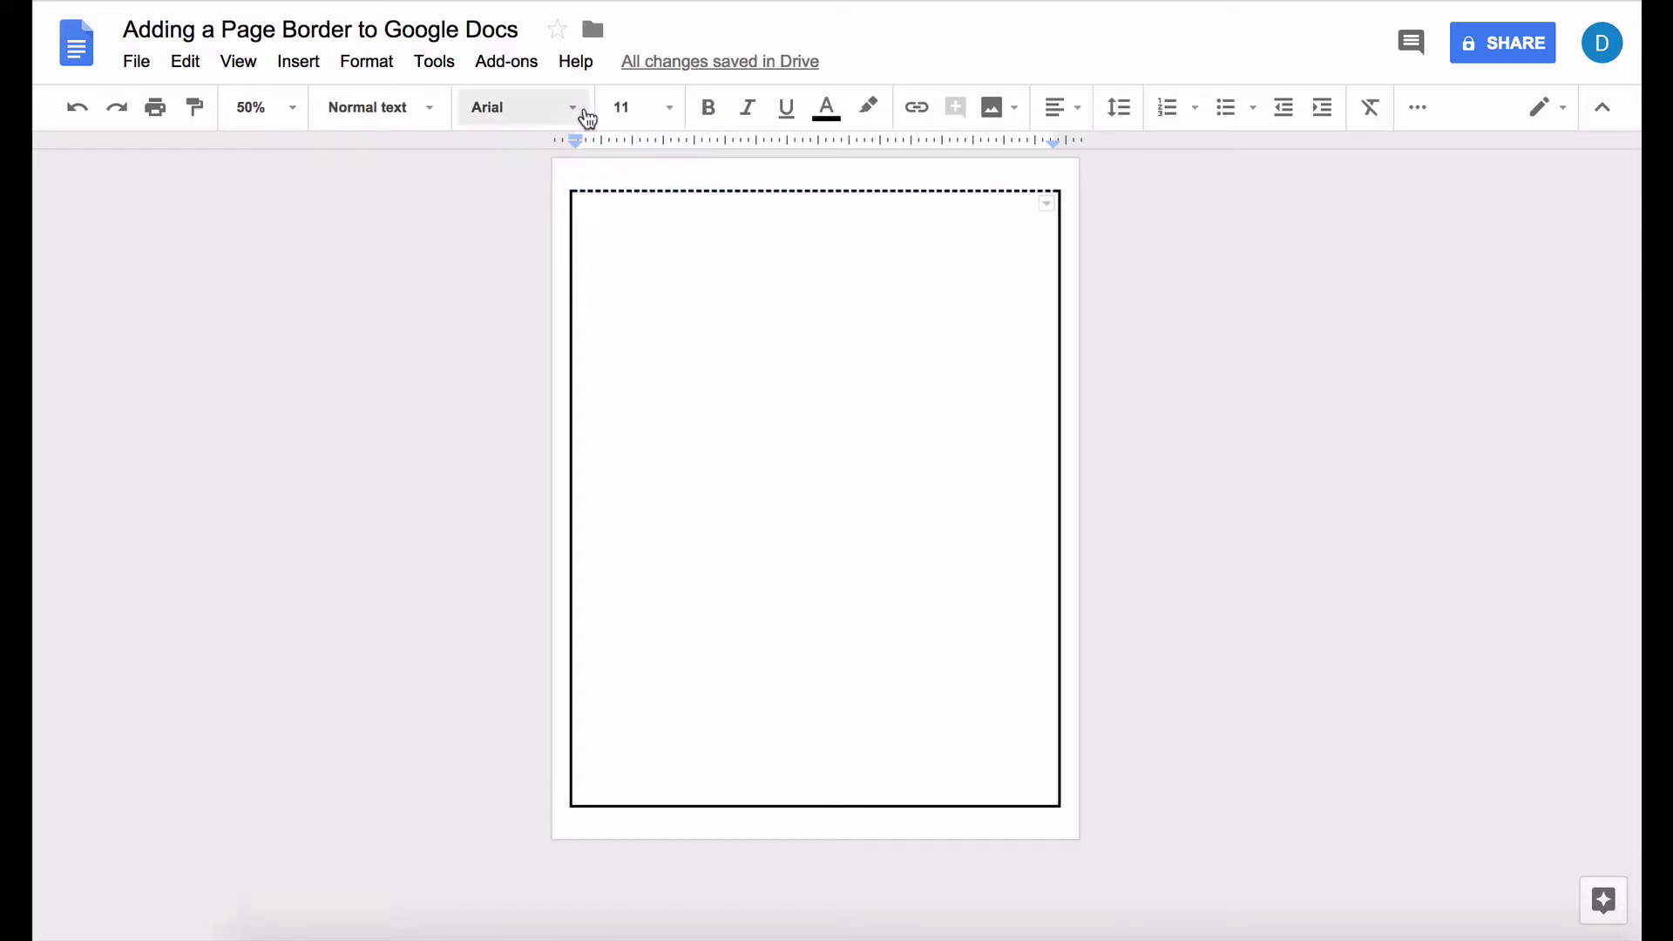
click(567, 238)
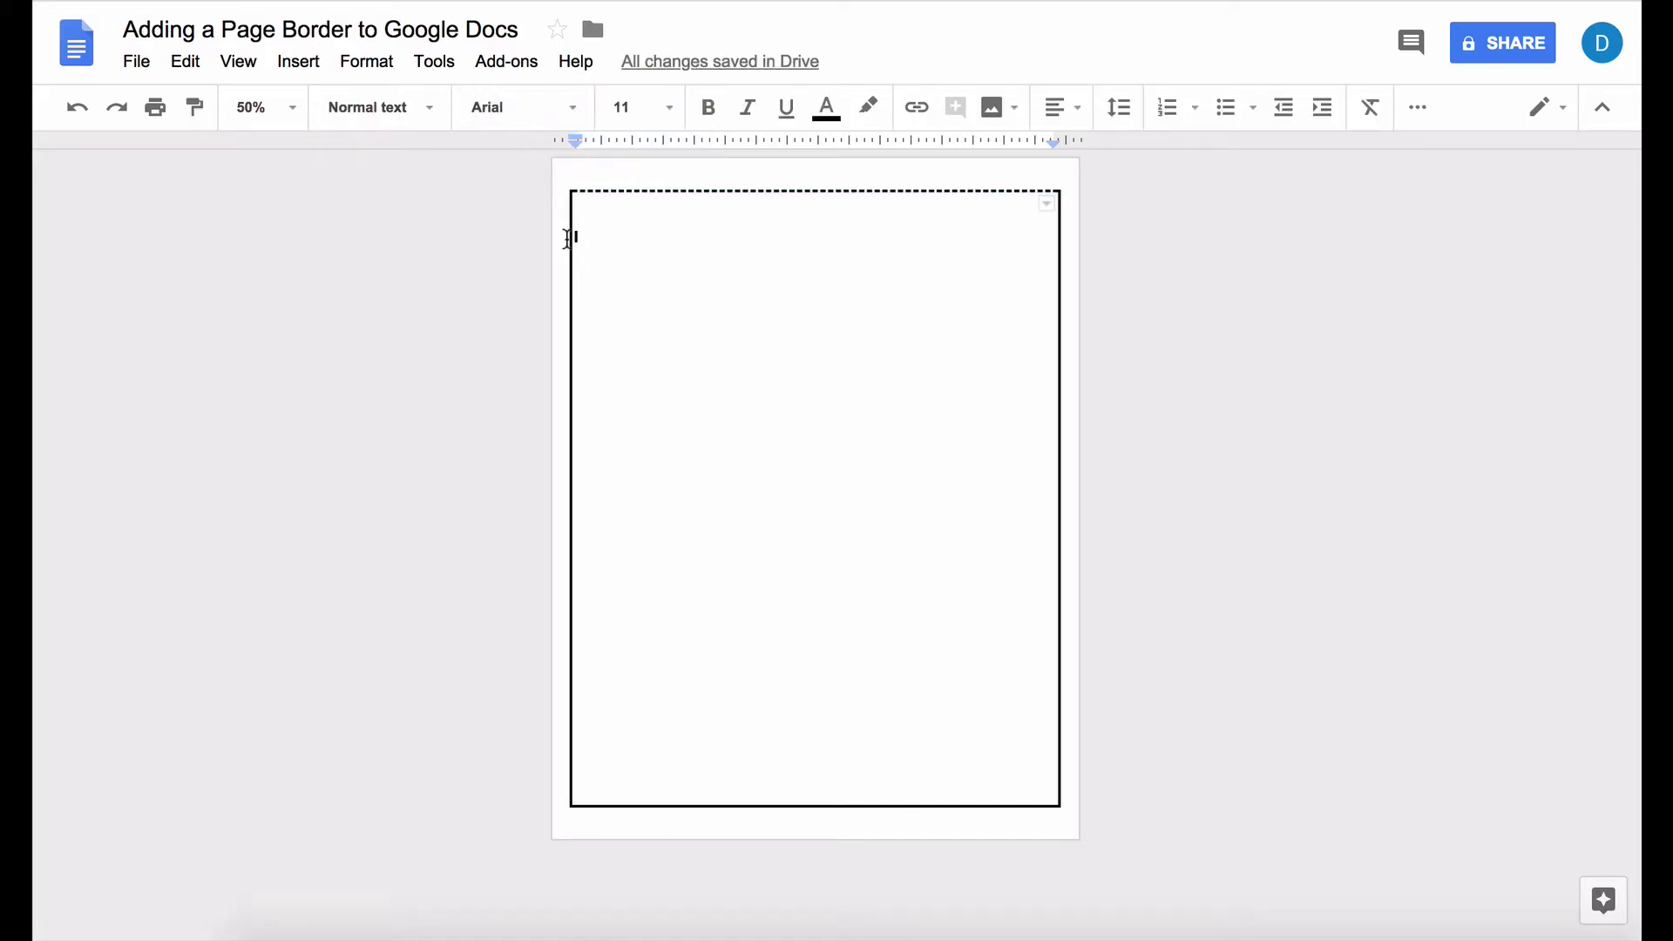
key(ctrl+z)
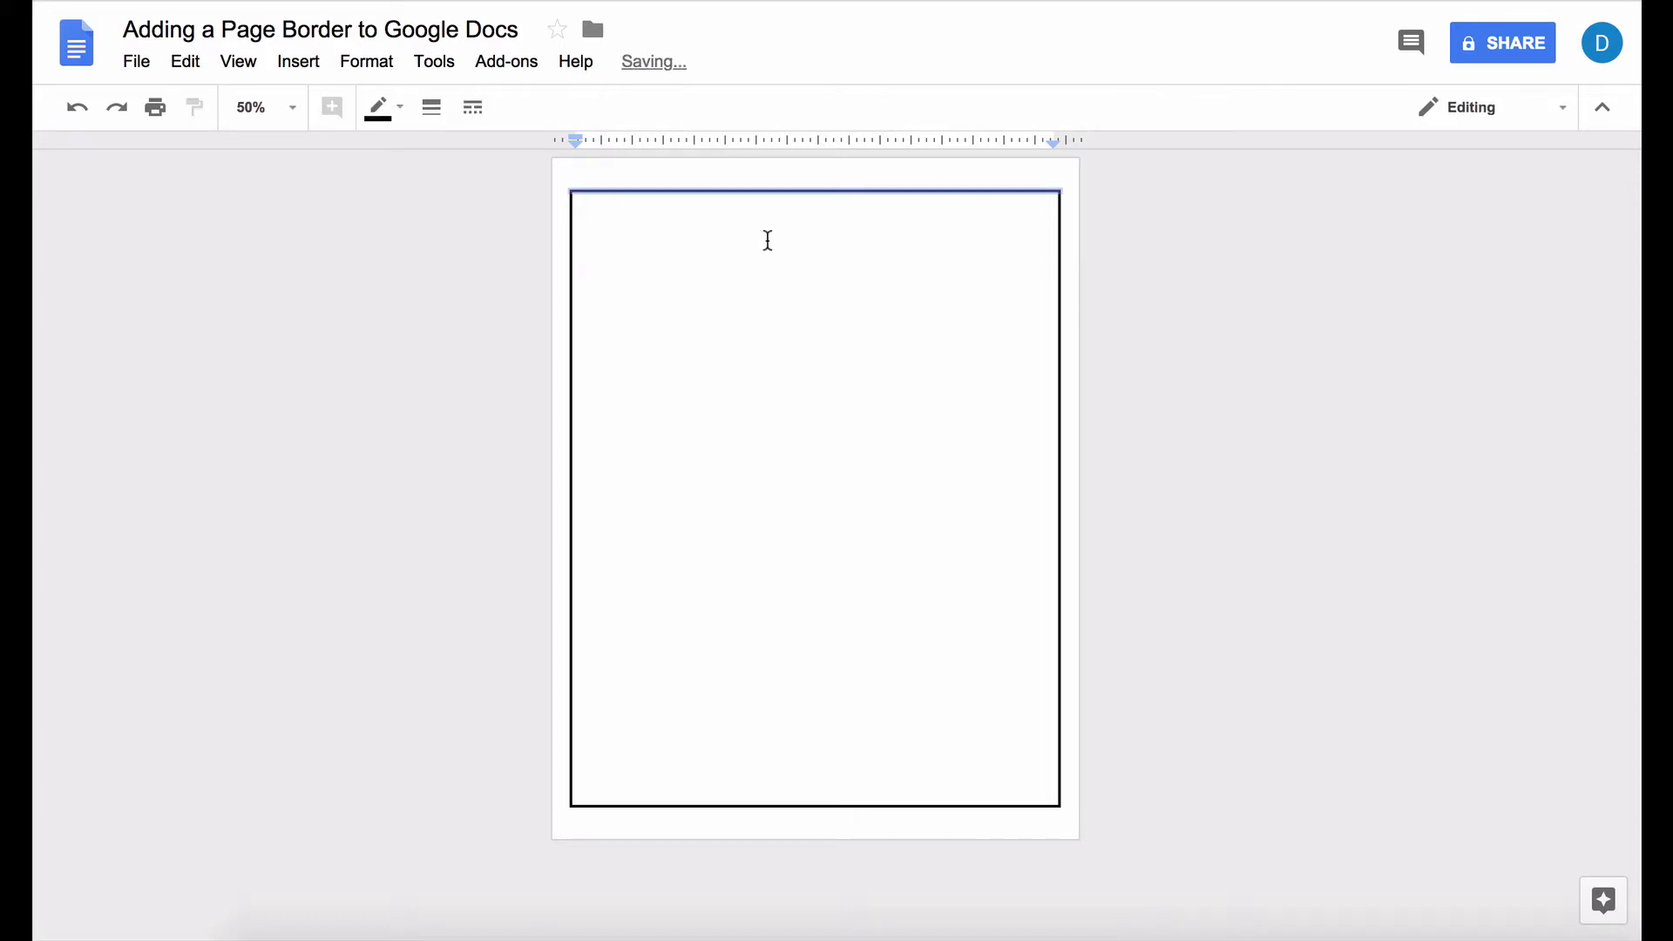
key(ctrl+a)
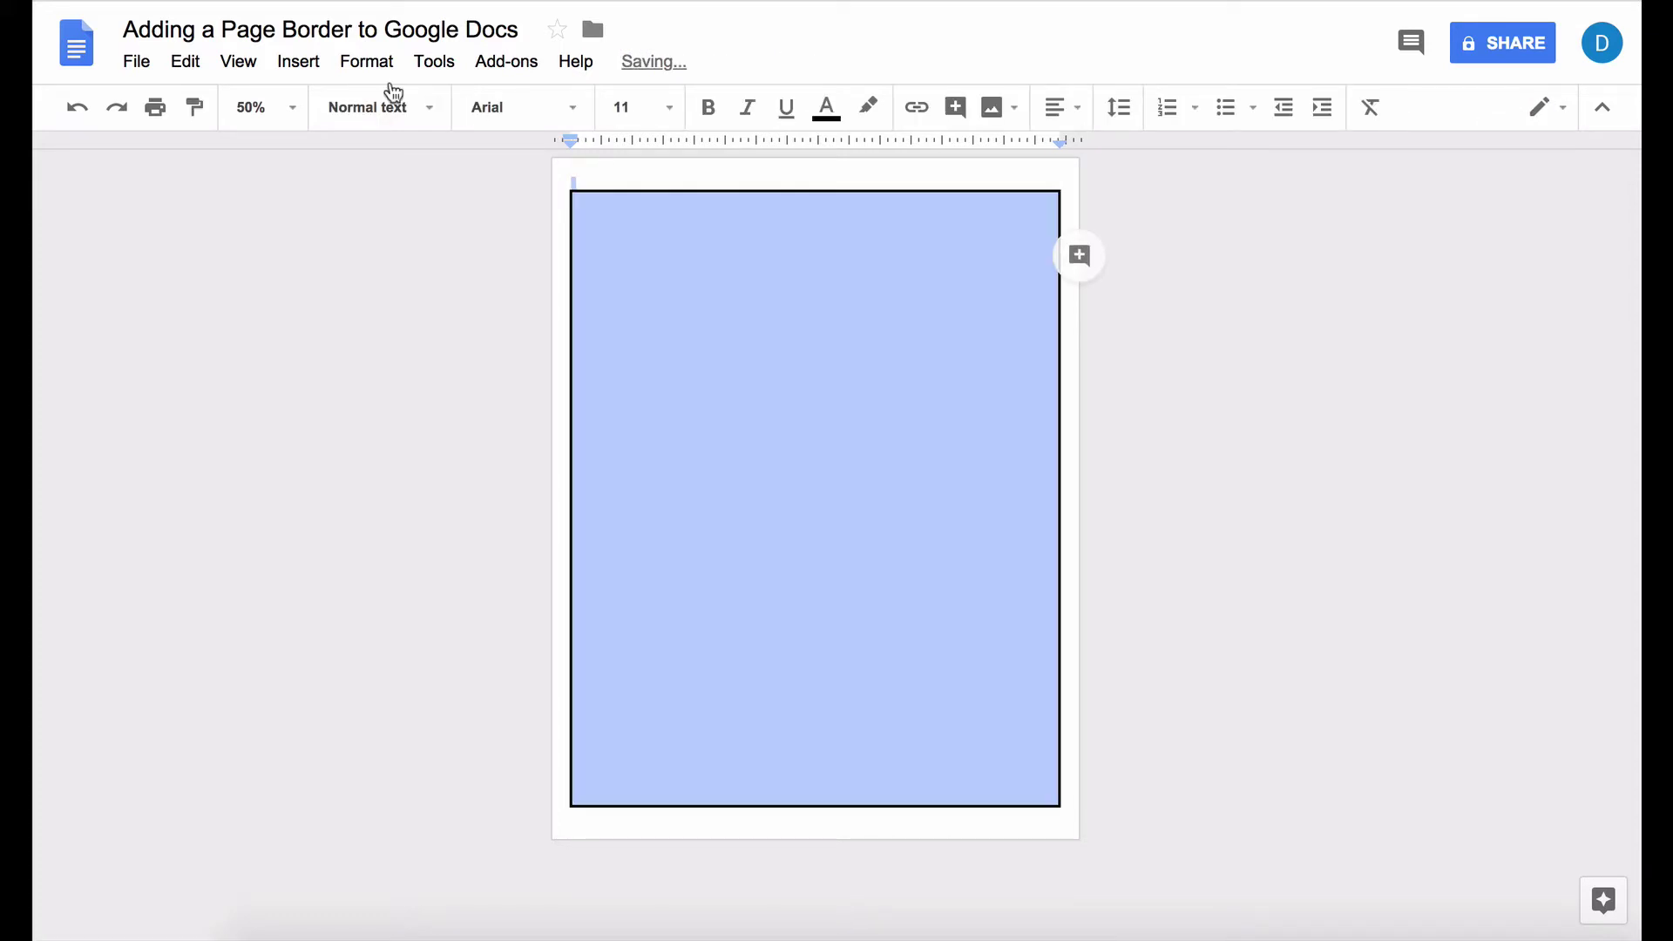
click(702, 288)
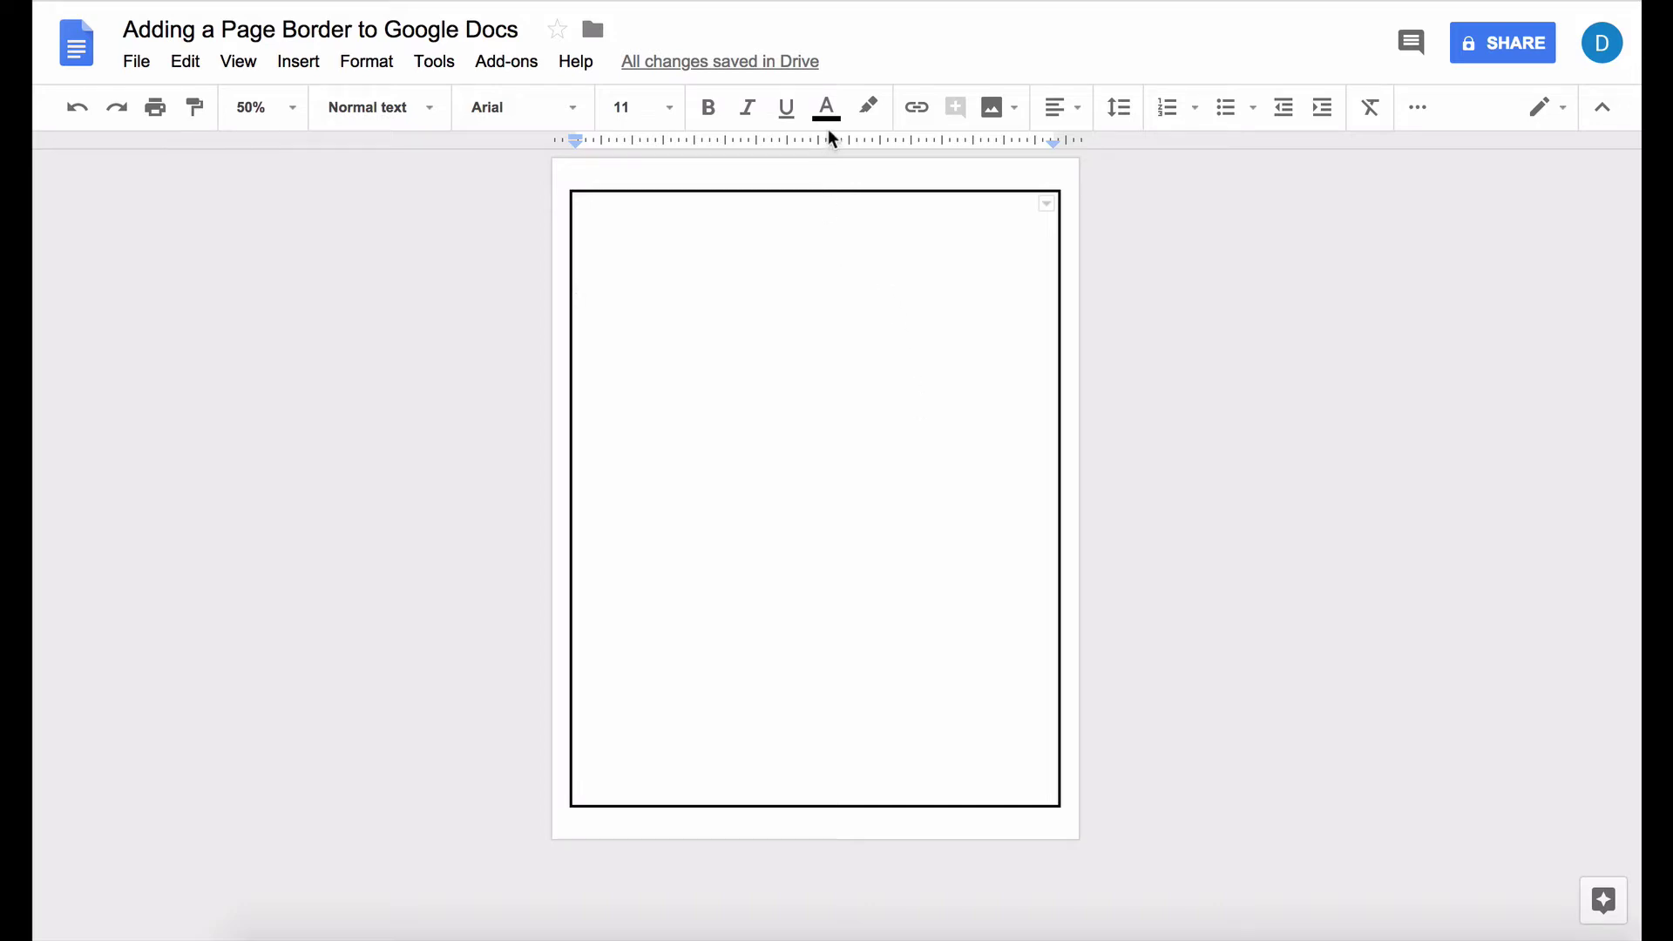
Add the centred title 'This is How You Make a Page Border' at font size 50
click(1077, 109)
click(983, 171)
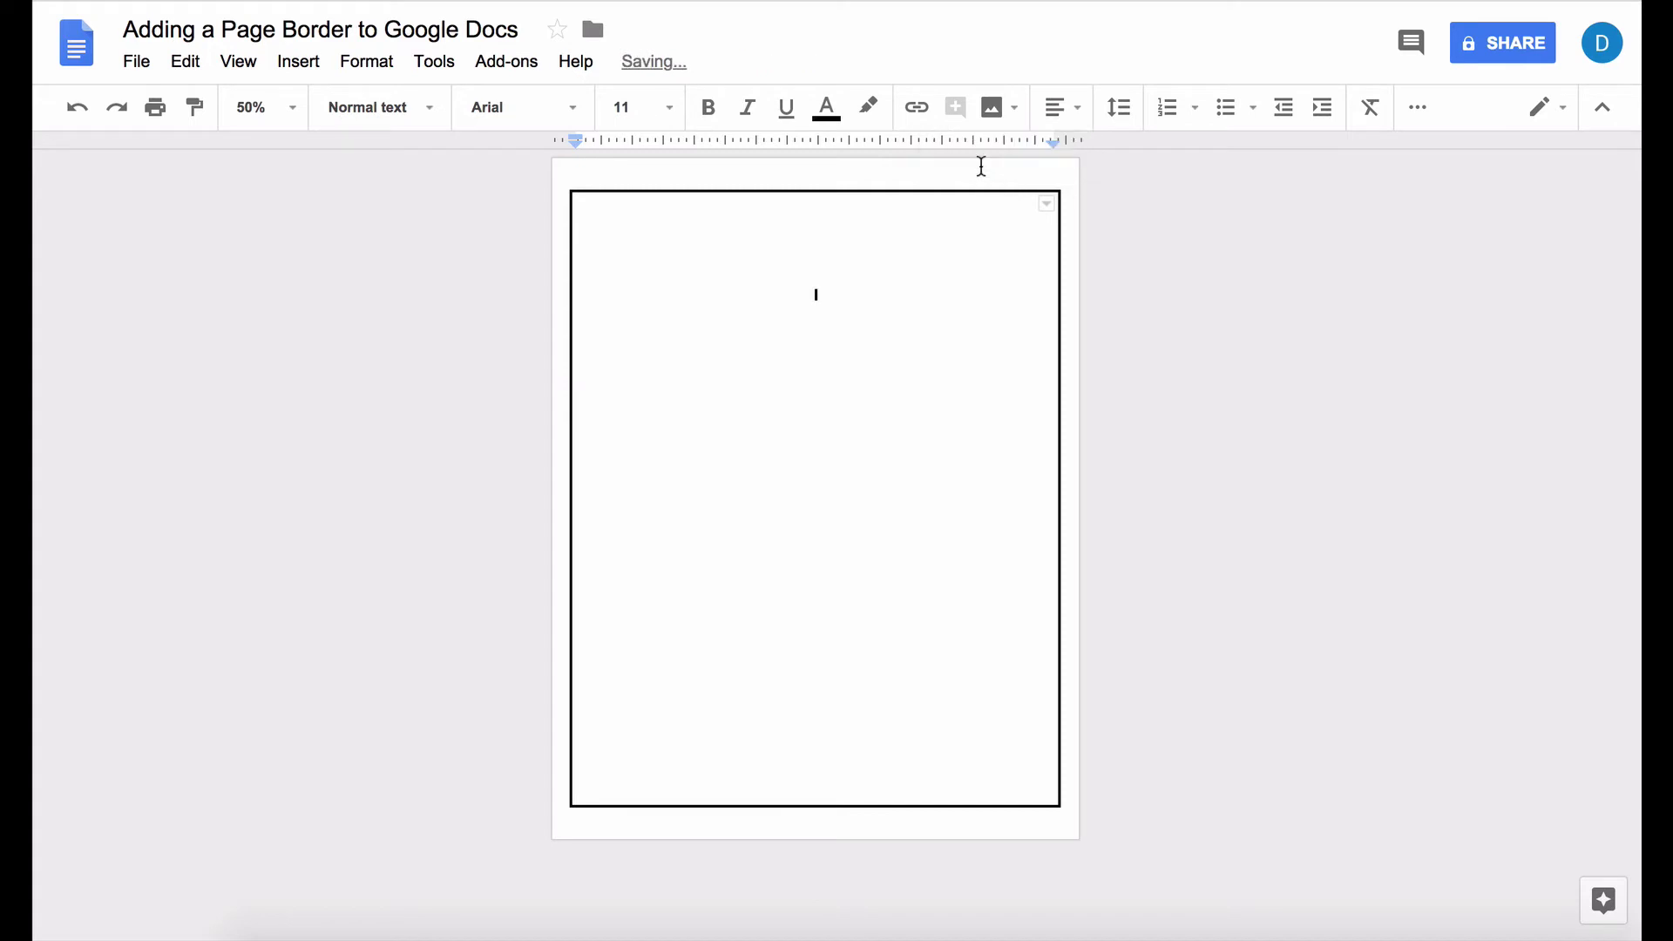
text(This is How You Make a Page Border)
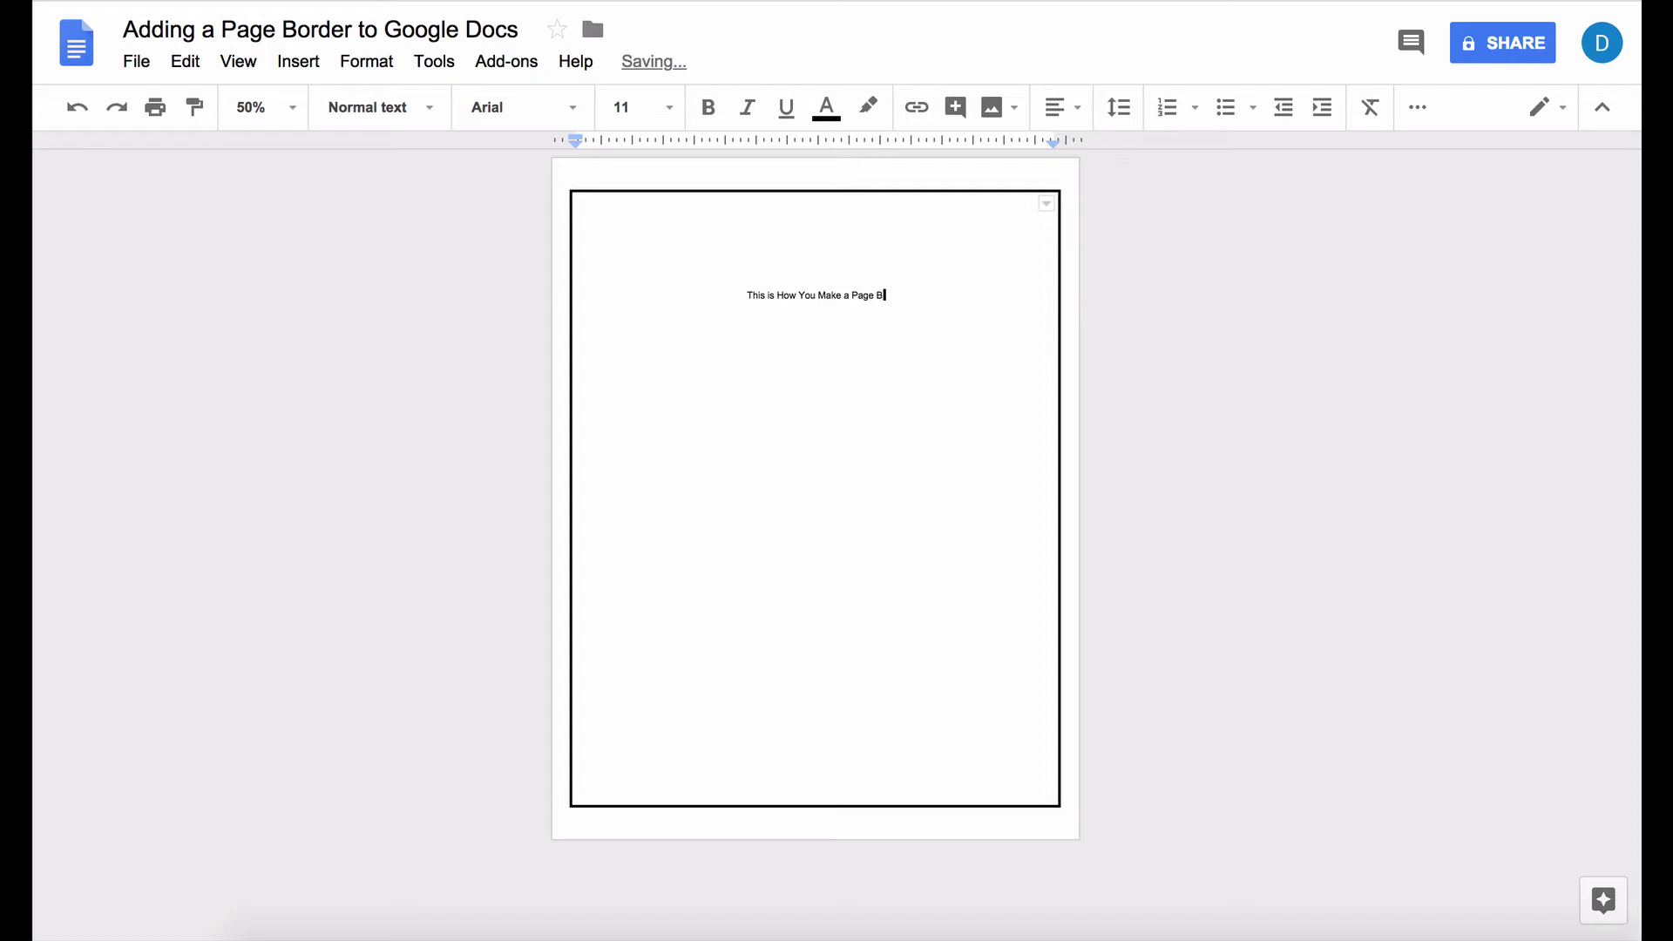
triple_click(835, 302)
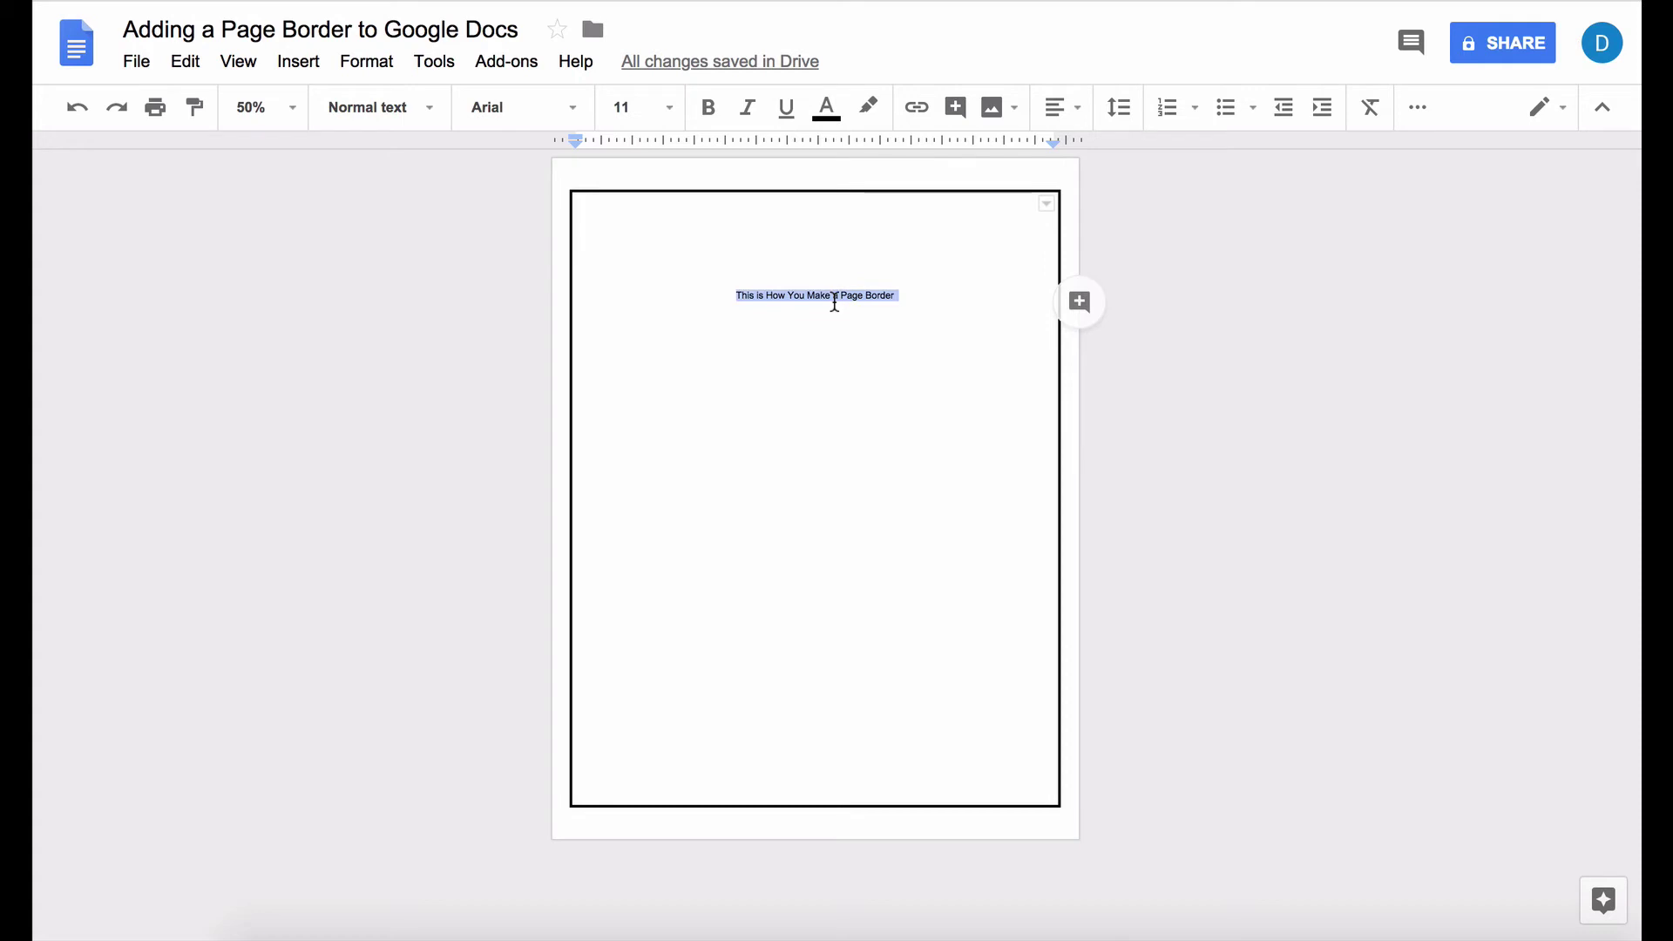
click(642, 105)
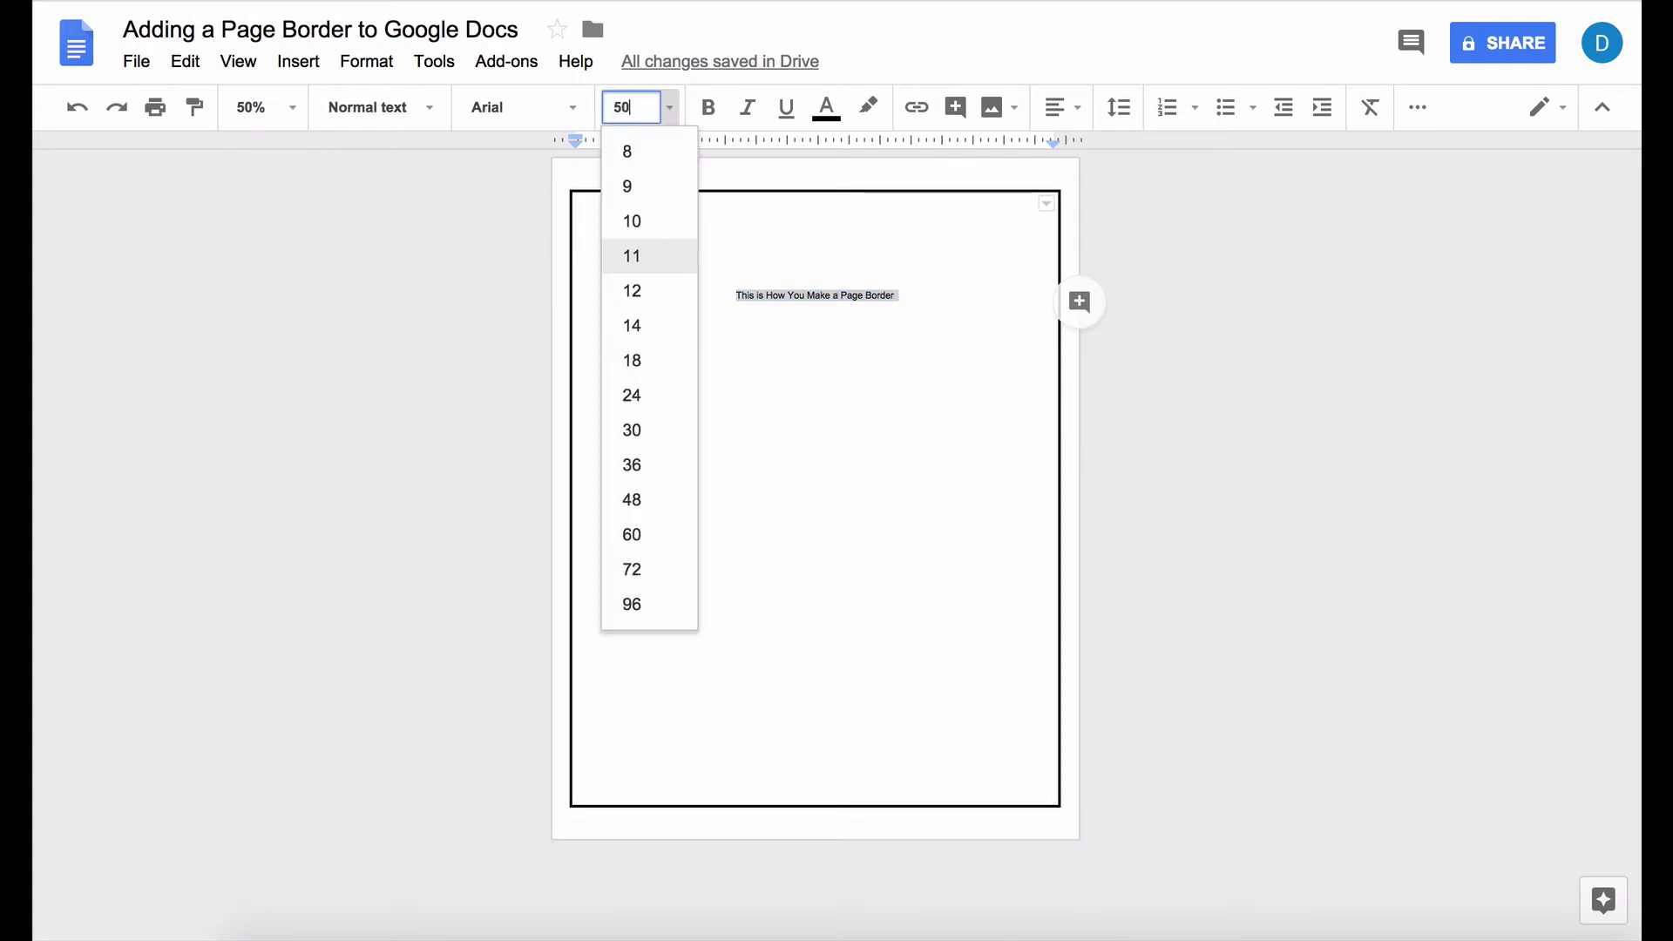
key(Return)
Remove the empty lines below the title and type a line of filler body text
click(729, 512)
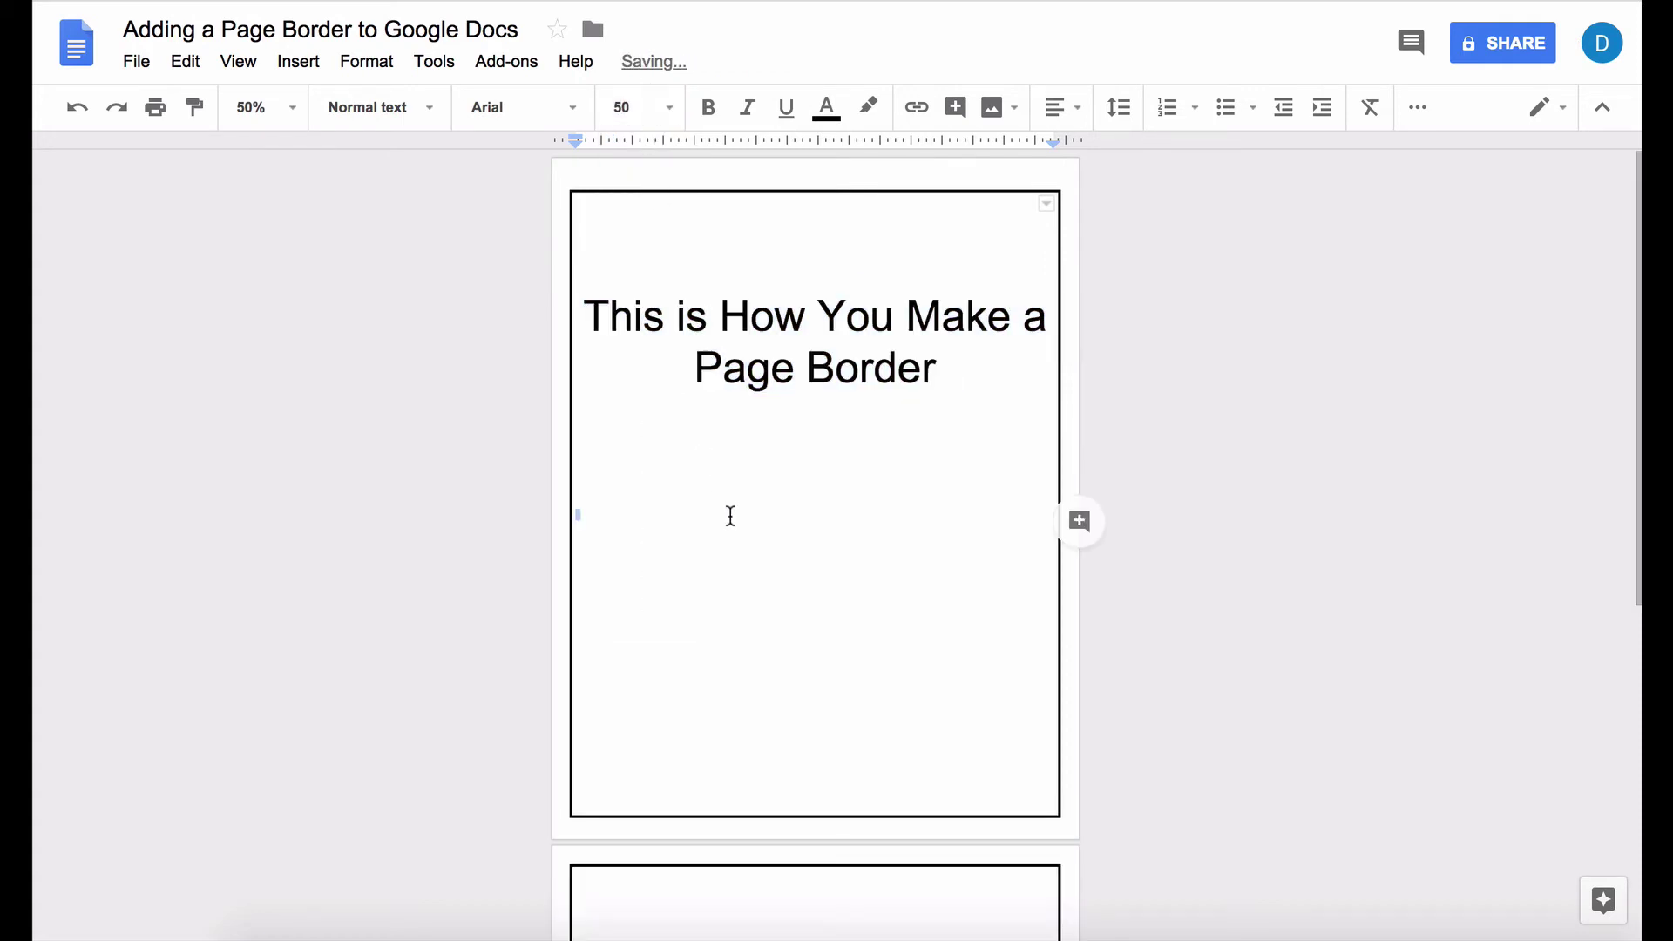
key(BackSpace)
key(BackSpace)
key(BackSpace)
key(BackSpace)
key(BackSpace)
key(BackSpace)
key(BackSpace)
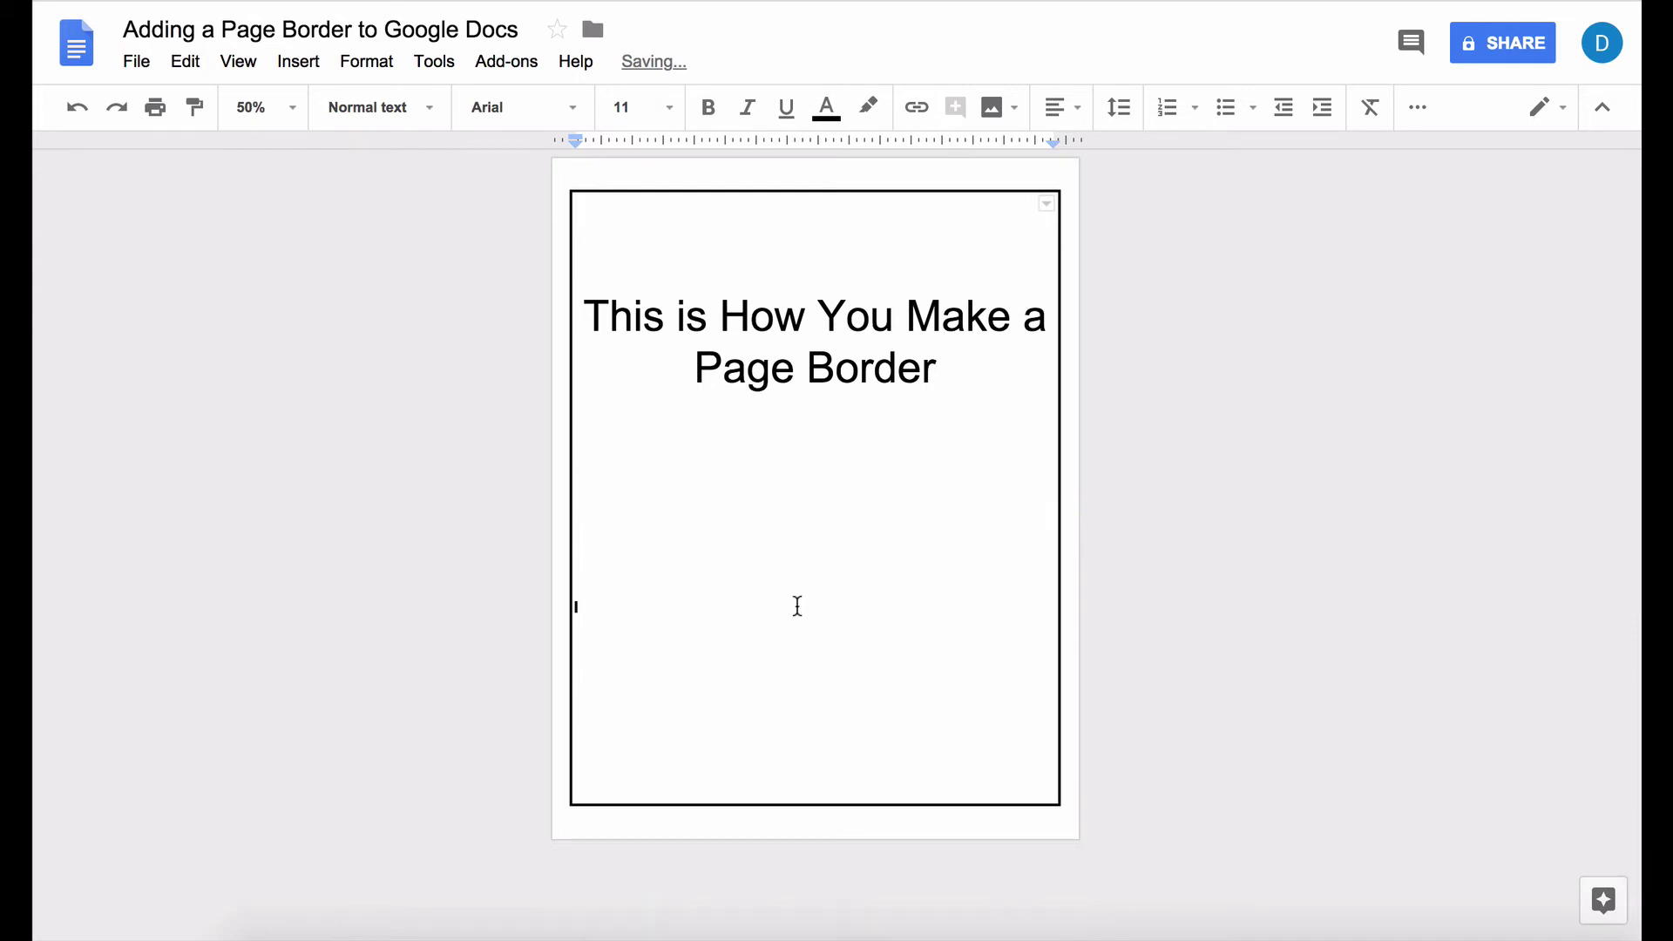
click(697, 503)
text(Ktjkjdkfjd kjdk jfkldaj lkfja l;dsfj;akldsjh;fjahldkfjal kjfhl akjhlf jka dljfl ajf ls dfhj)
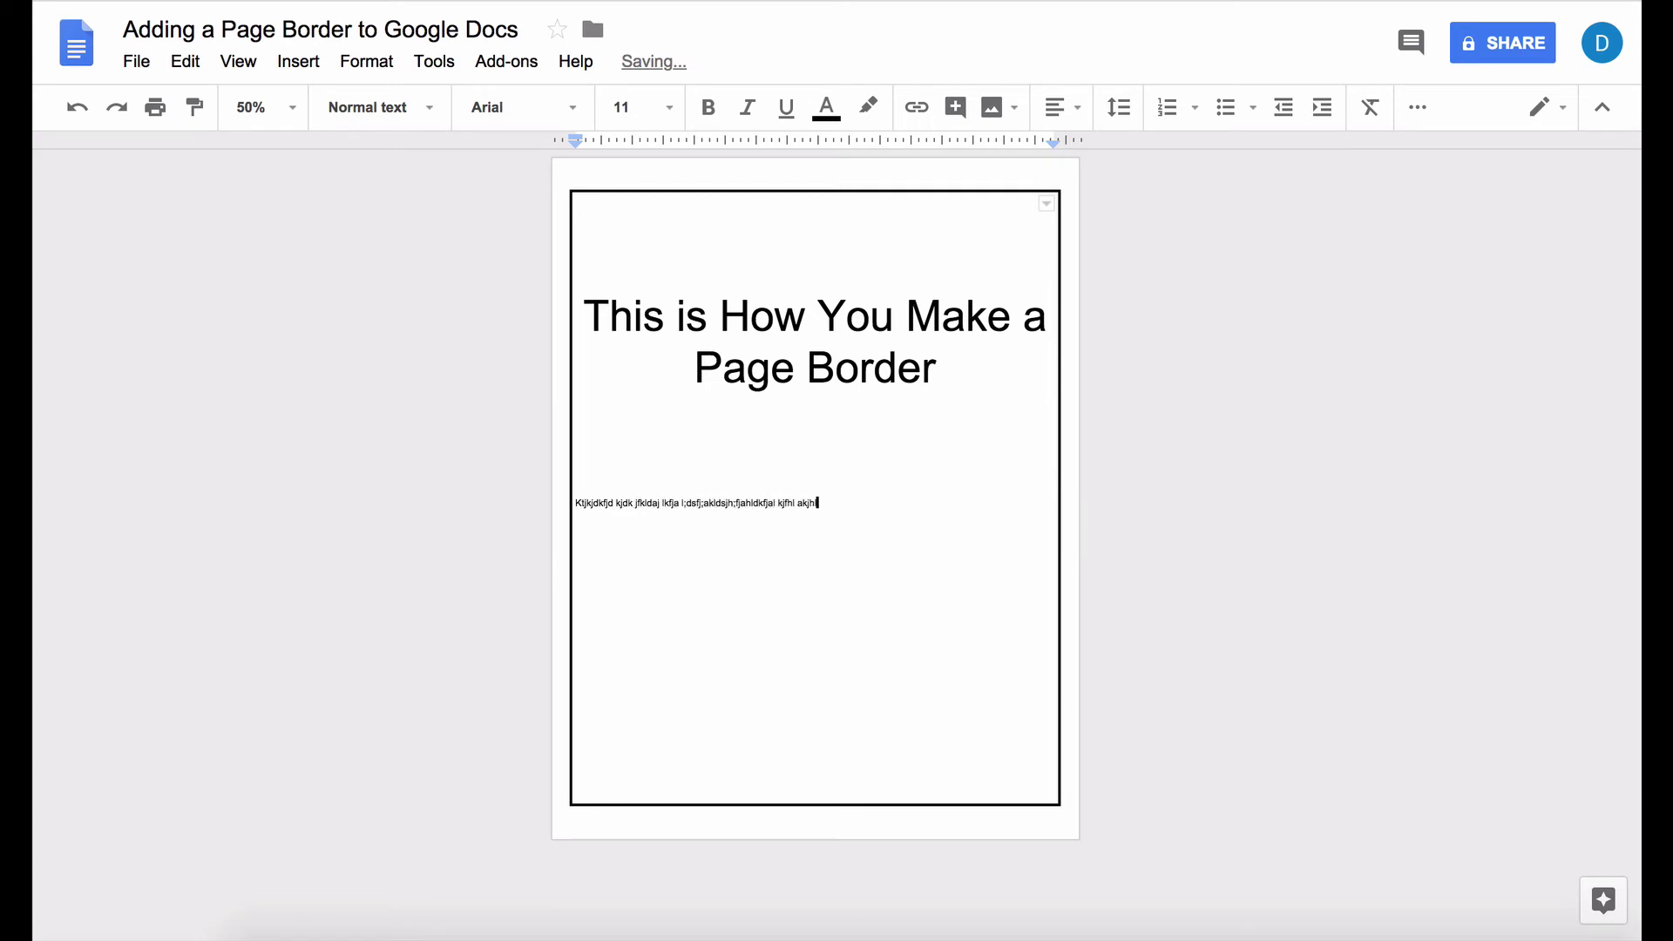